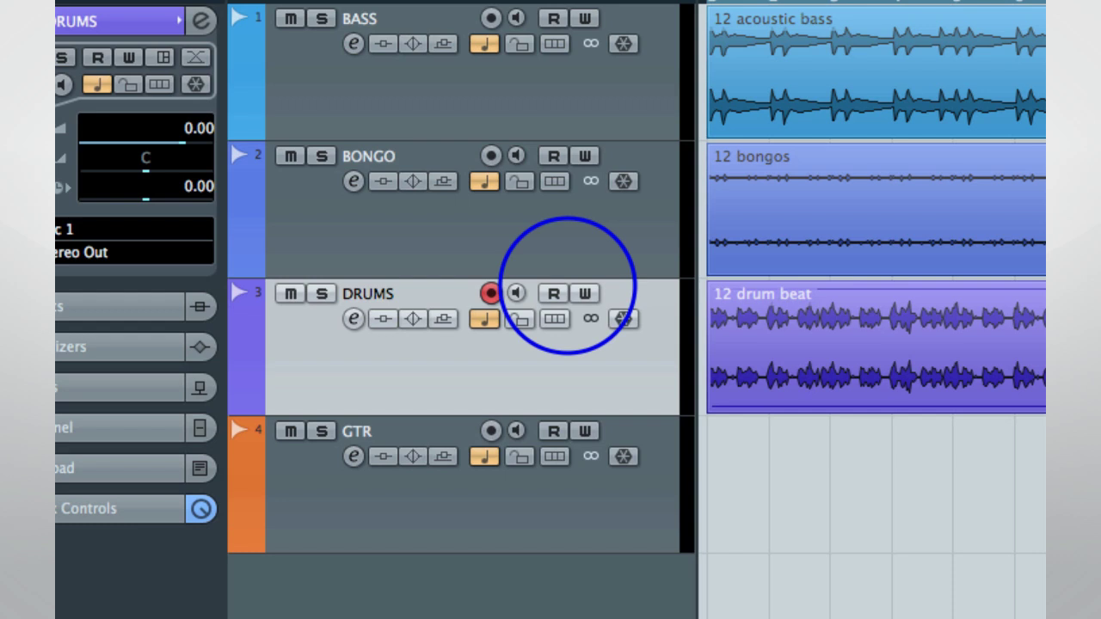
# - Toggle DRUMS automation write on and off and read off, then re-enable both R and W
pyautogui.click(583, 293)
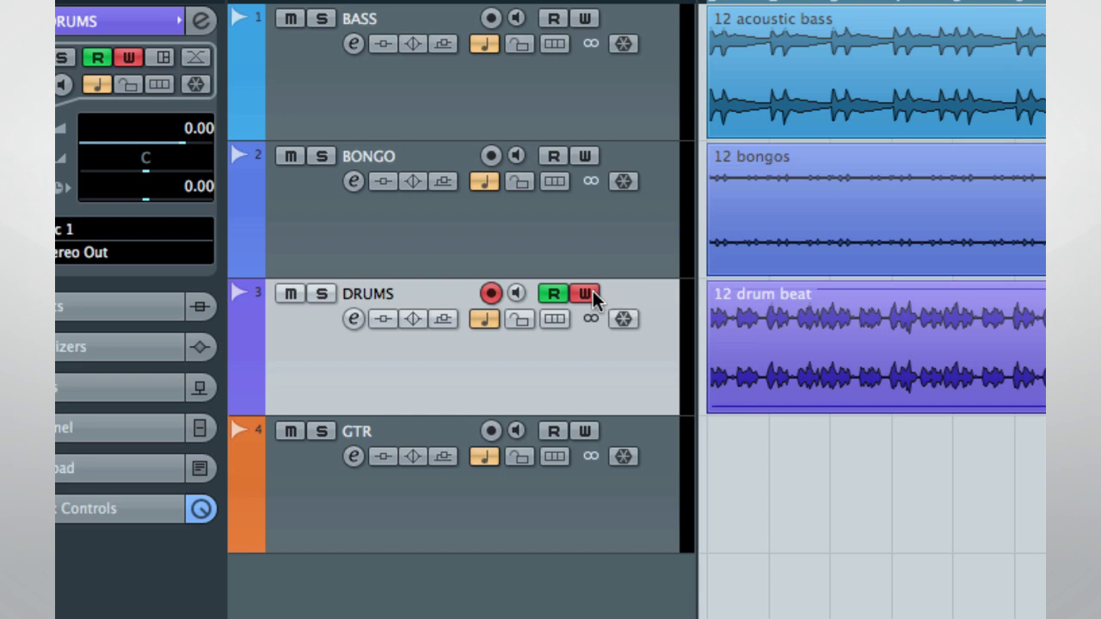
pyautogui.click(585, 293)
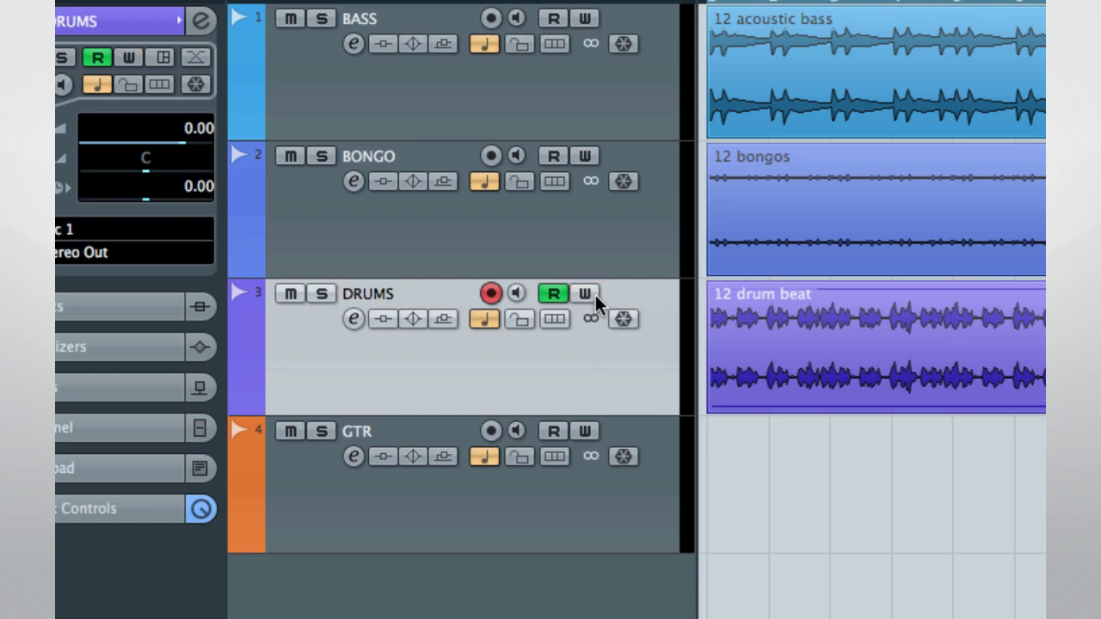
pyautogui.click(553, 293)
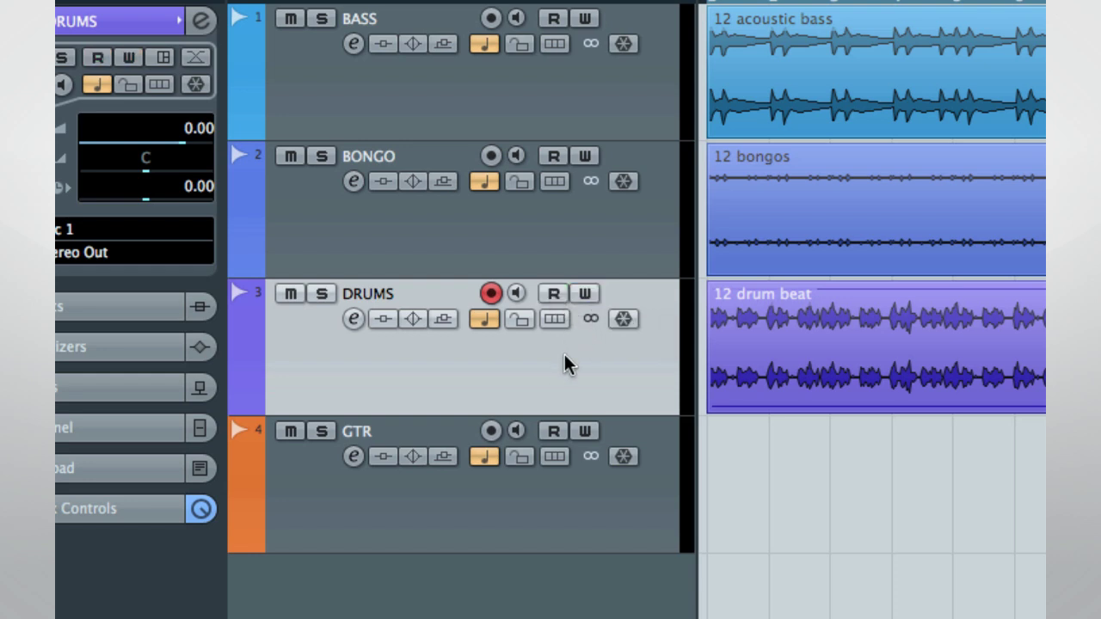
pyautogui.click(586, 294)
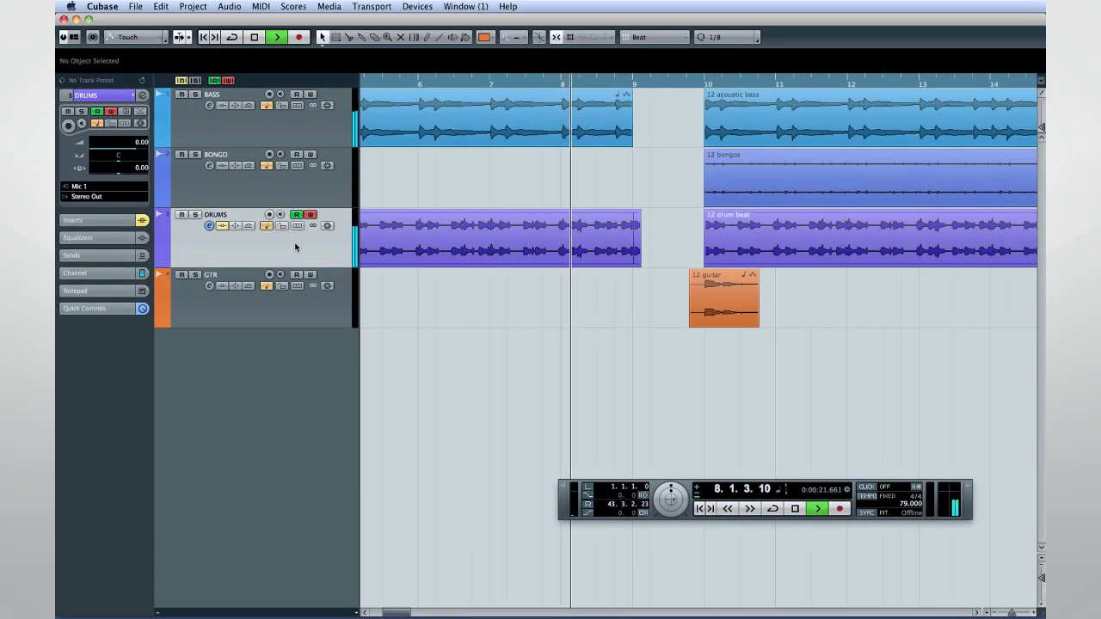
# - Bypass the DRUMS track's inserts during playback, then switch them back on
pyautogui.click(222, 226)
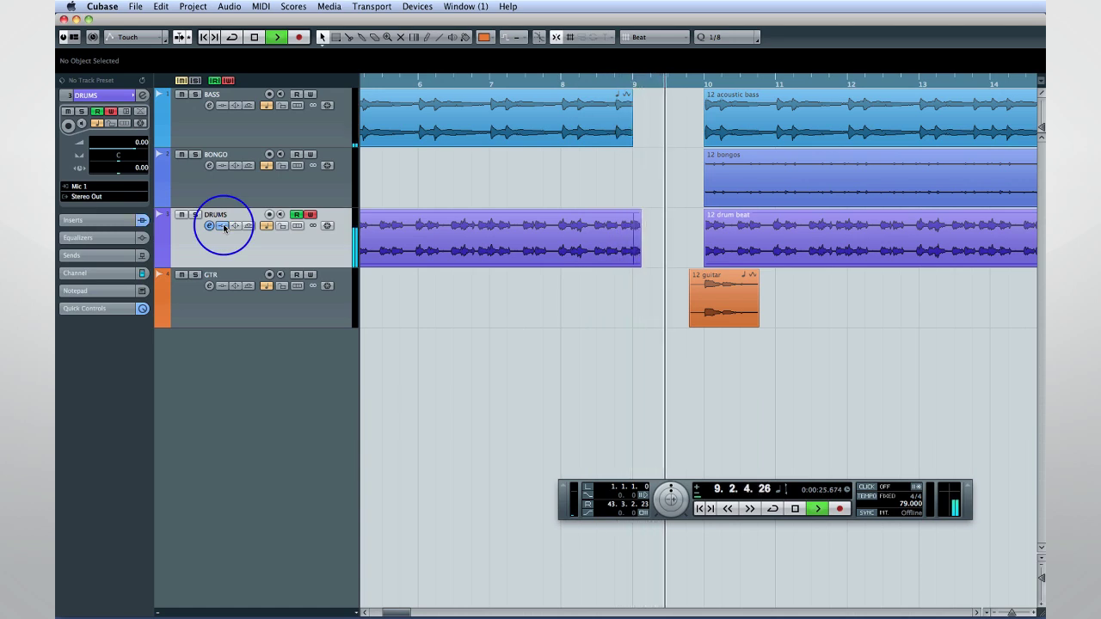
pyautogui.click(222, 225)
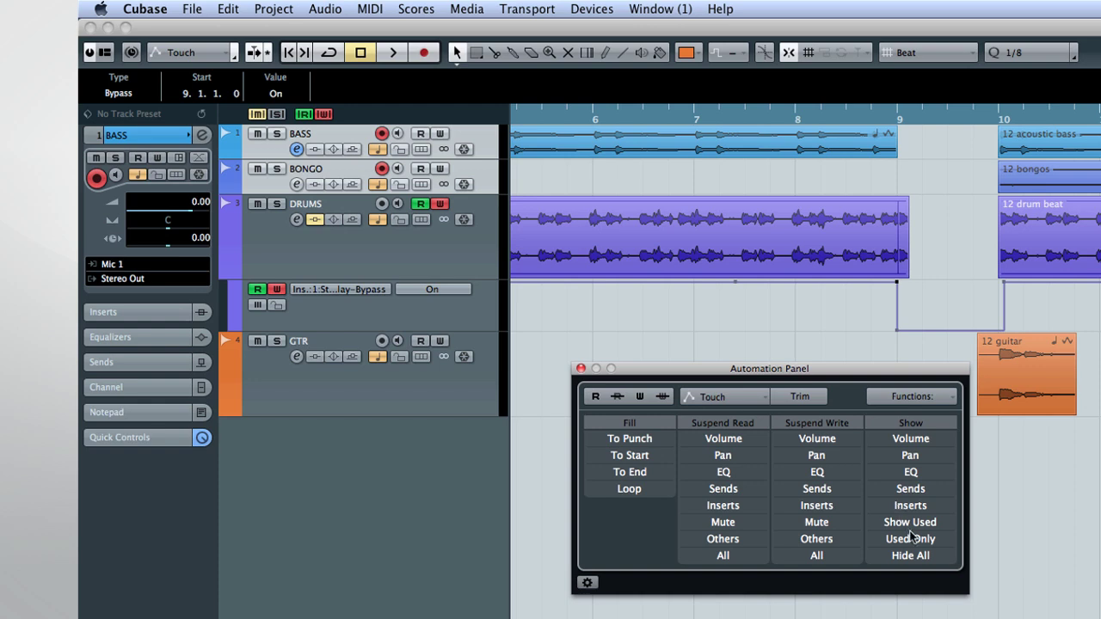
# - Hide all automation lanes, show the DRUMS bypass lane, add an Off point and delete the unwanted point
pyautogui.click(944, 564)
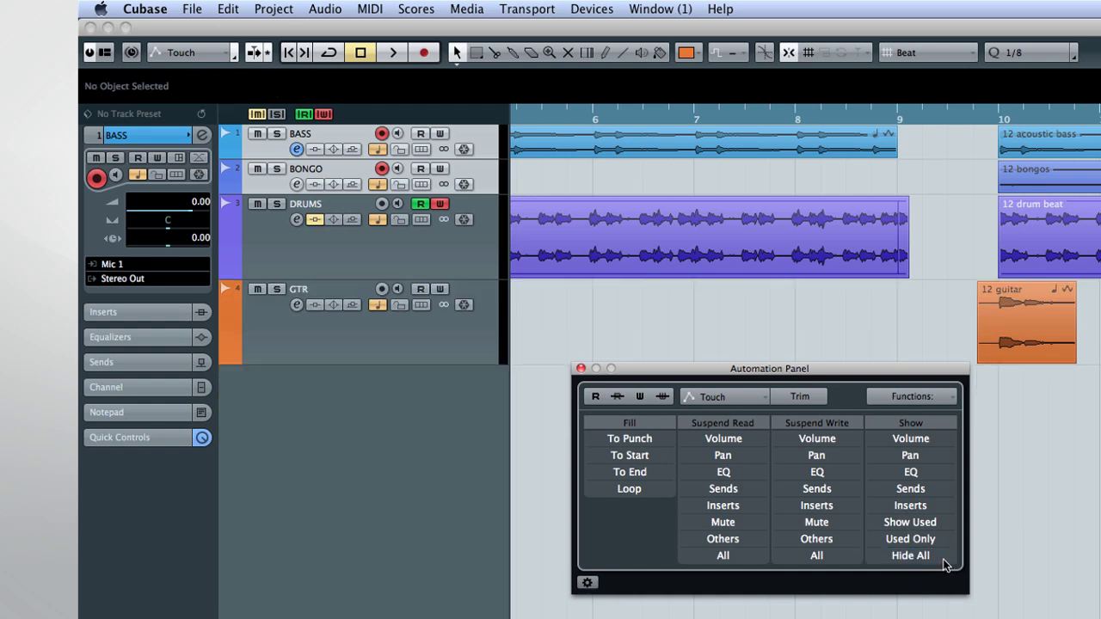
pyautogui.click(580, 368)
pyautogui.click(429, 263)
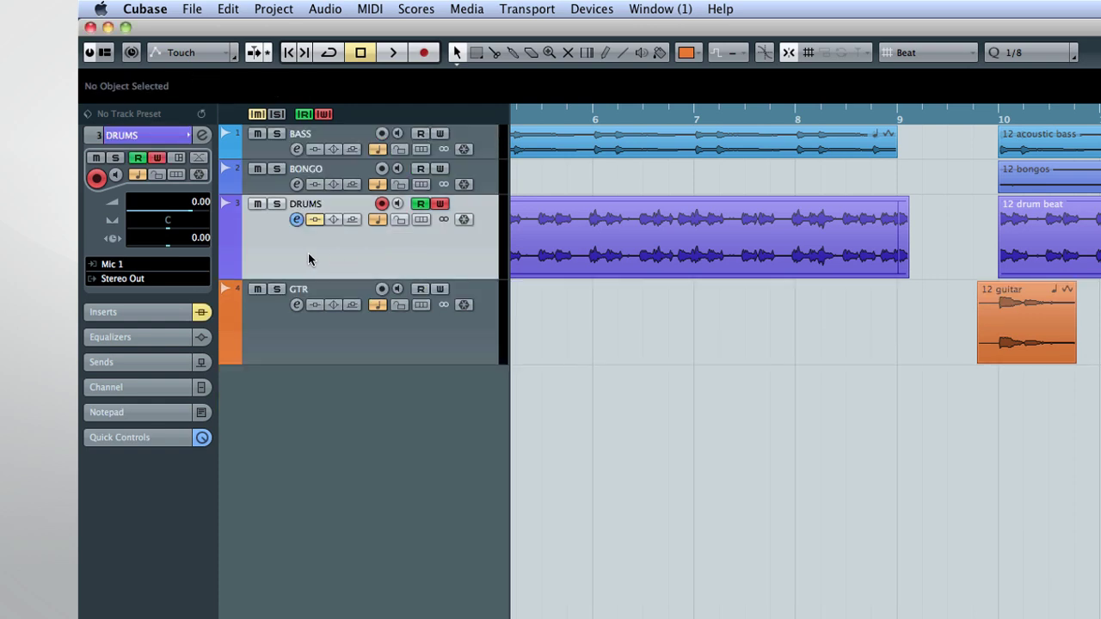
pyautogui.moveTo(225, 269)
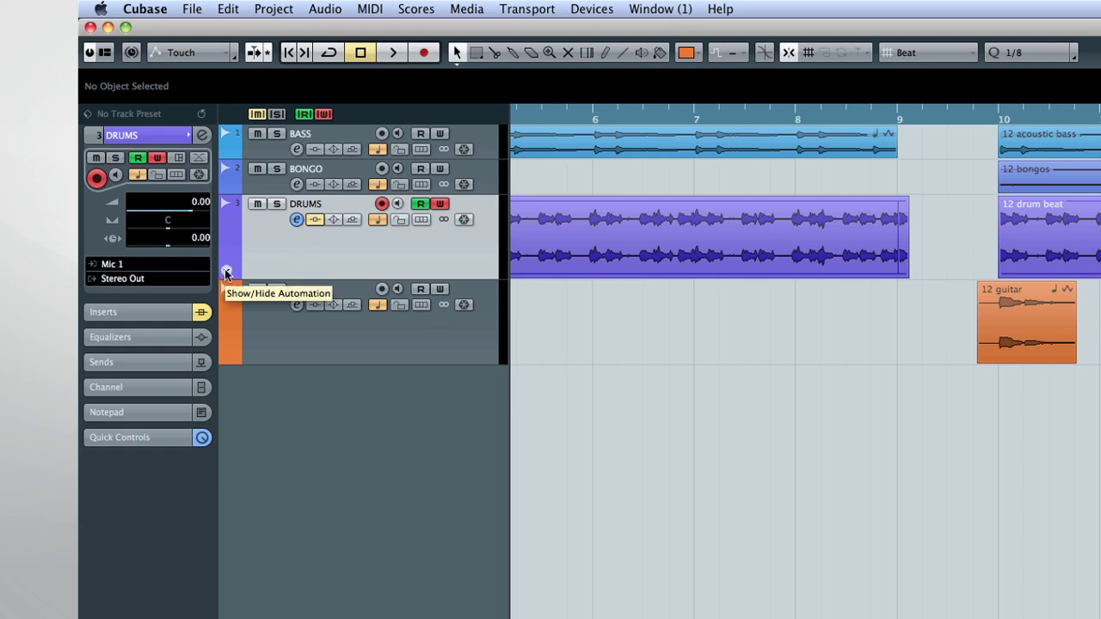
pyautogui.click(226, 273)
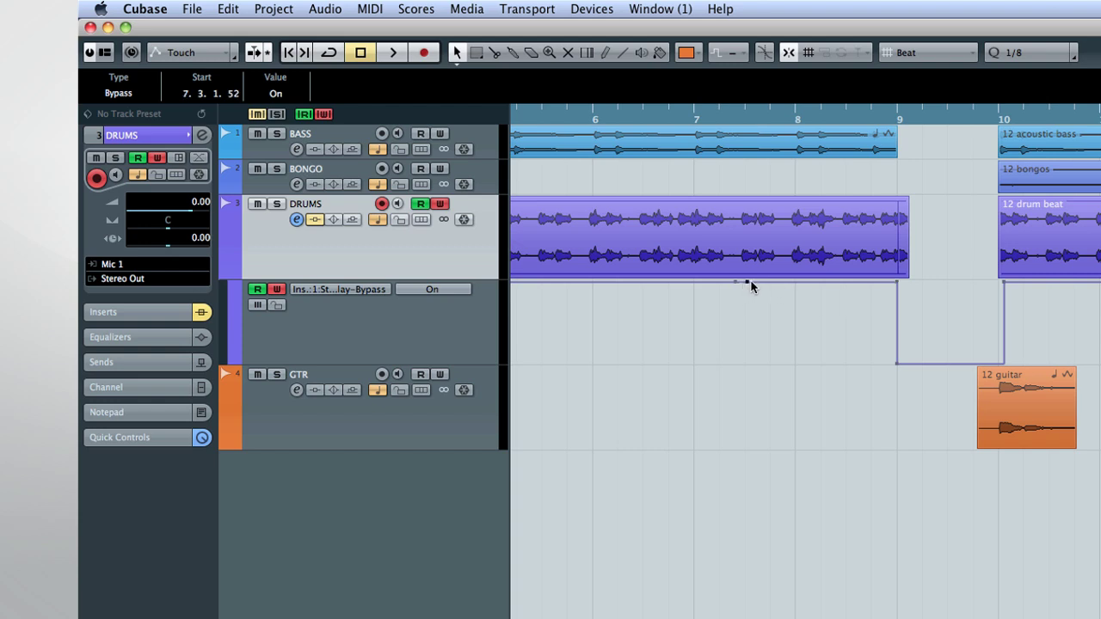
pyautogui.moveTo(755, 283); pyautogui.dragTo(846, 366)
pyautogui.press('Delete')
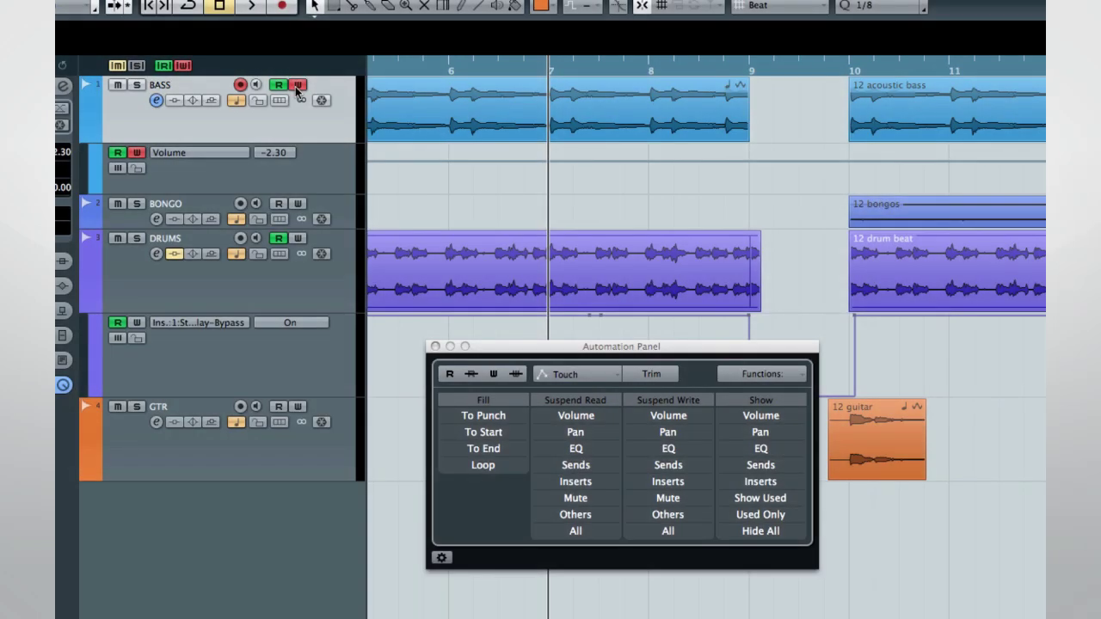
# - Write BASS volume automation during playback, then stop writing and stop playback
pyautogui.press('space')
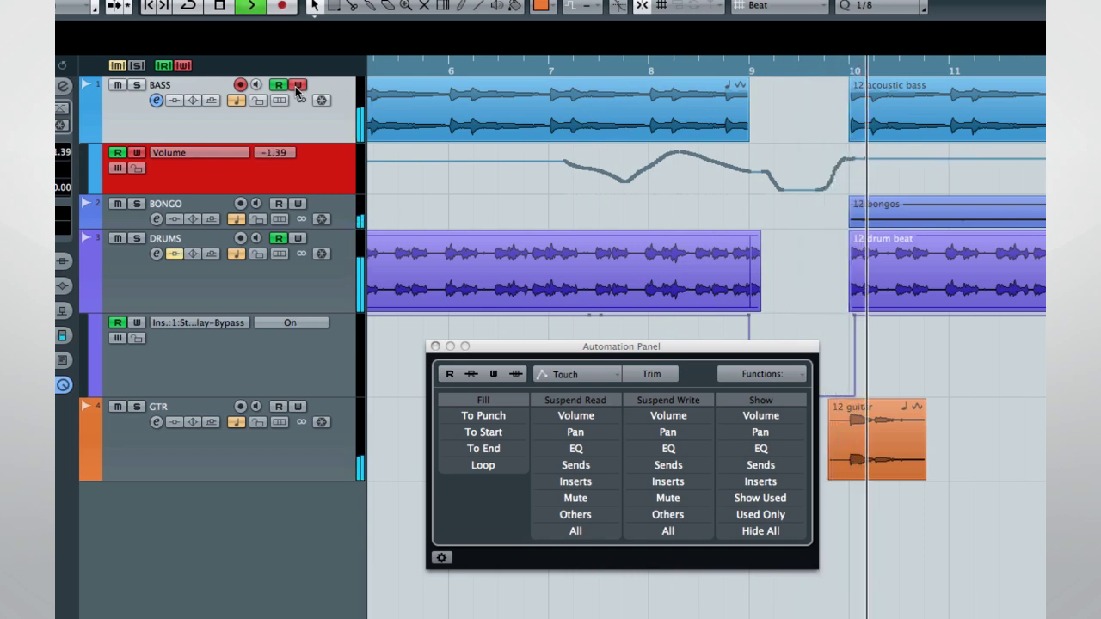
pyautogui.click(297, 85)
pyautogui.press('space')
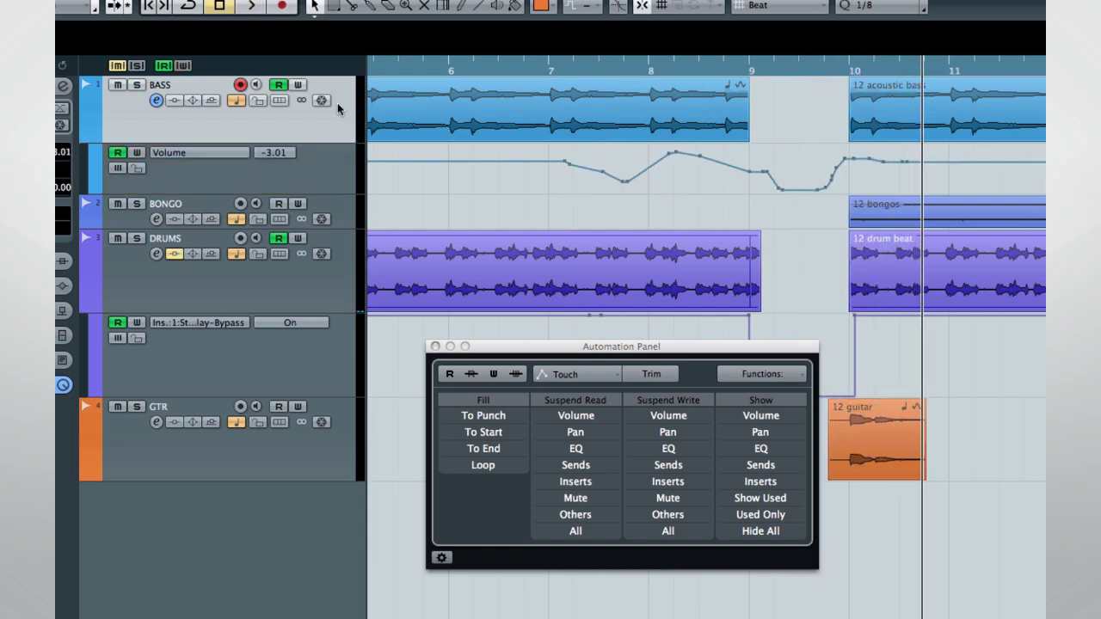
# - Select the BASS volume points in bars 7–10, rescale them and tilt the left end lower
pyautogui.moveTo(514, 151); pyautogui.dragTo(926, 190)
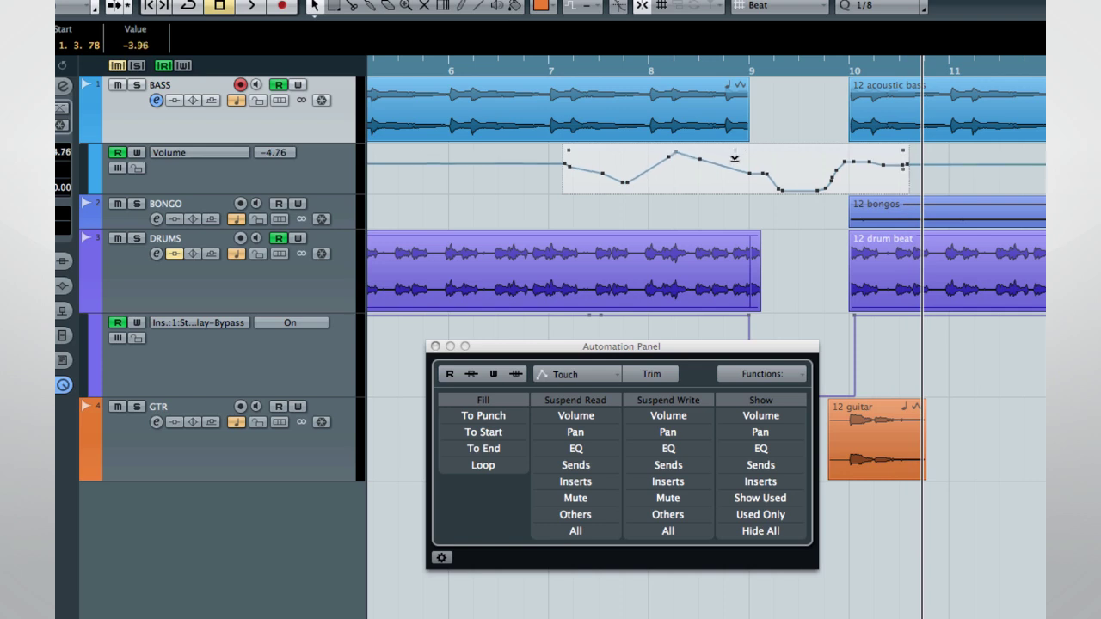
pyautogui.moveTo(735, 157); pyautogui.dragTo(894, 144)
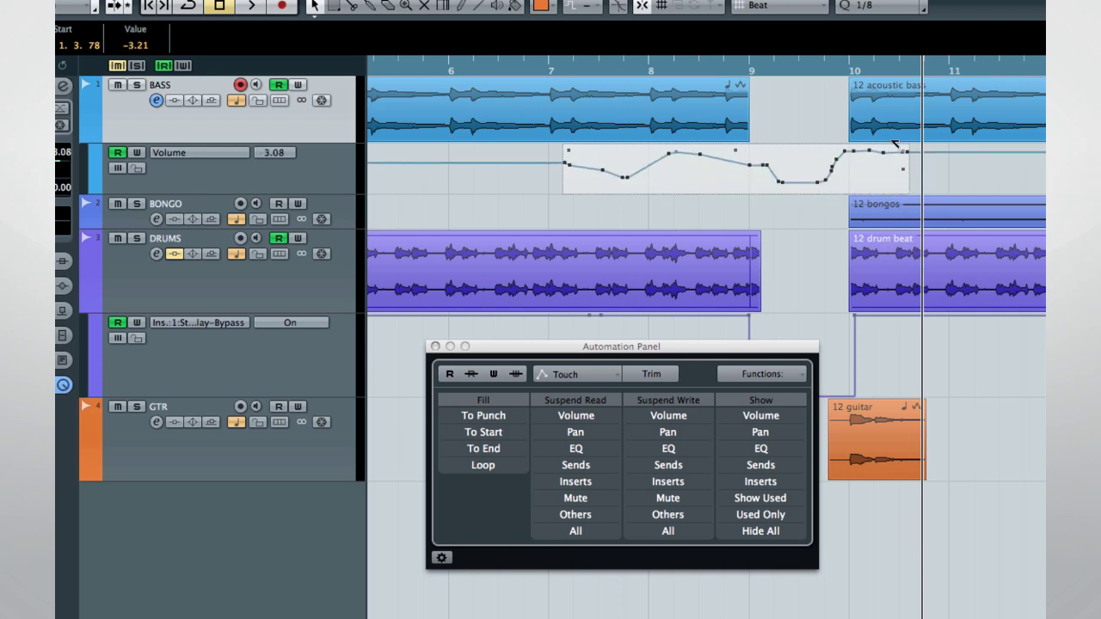
pyautogui.moveTo(564, 153); pyautogui.dragTo(567, 155)
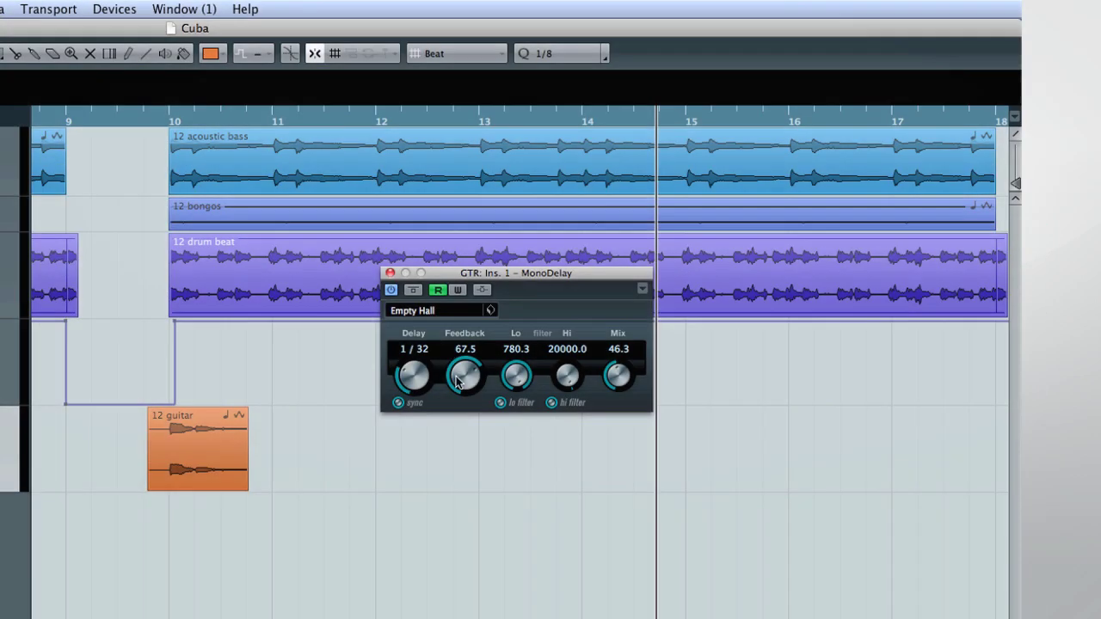
# - Show the GTR MonoDelay Feedback automation track from the Feedback knob's context menu
pyautogui.rightClick(462, 383)
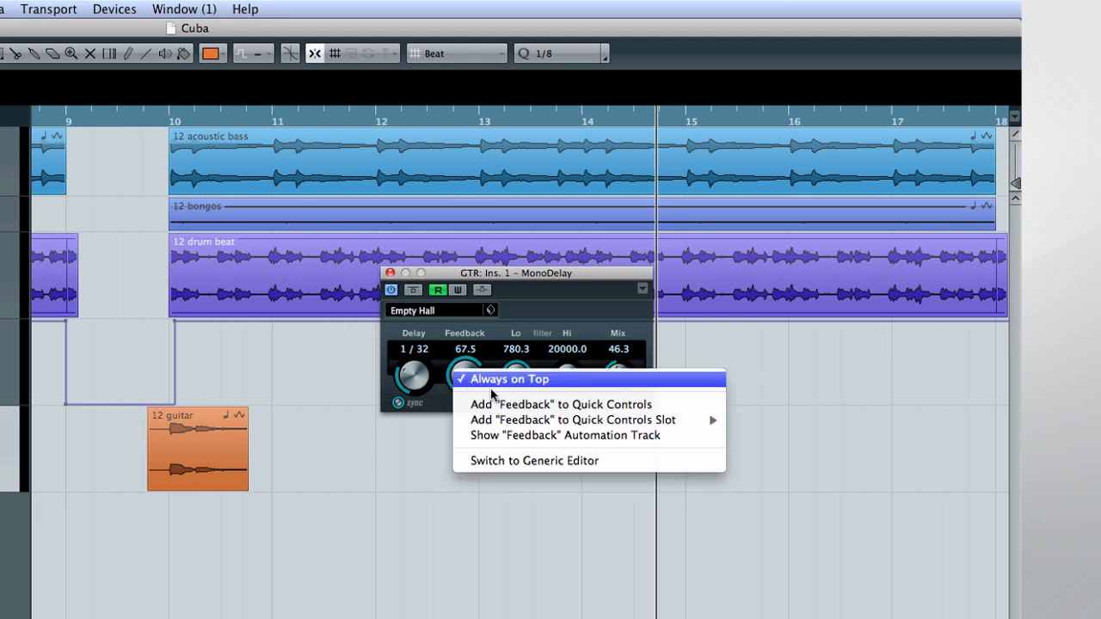
pyautogui.moveTo(593, 421)
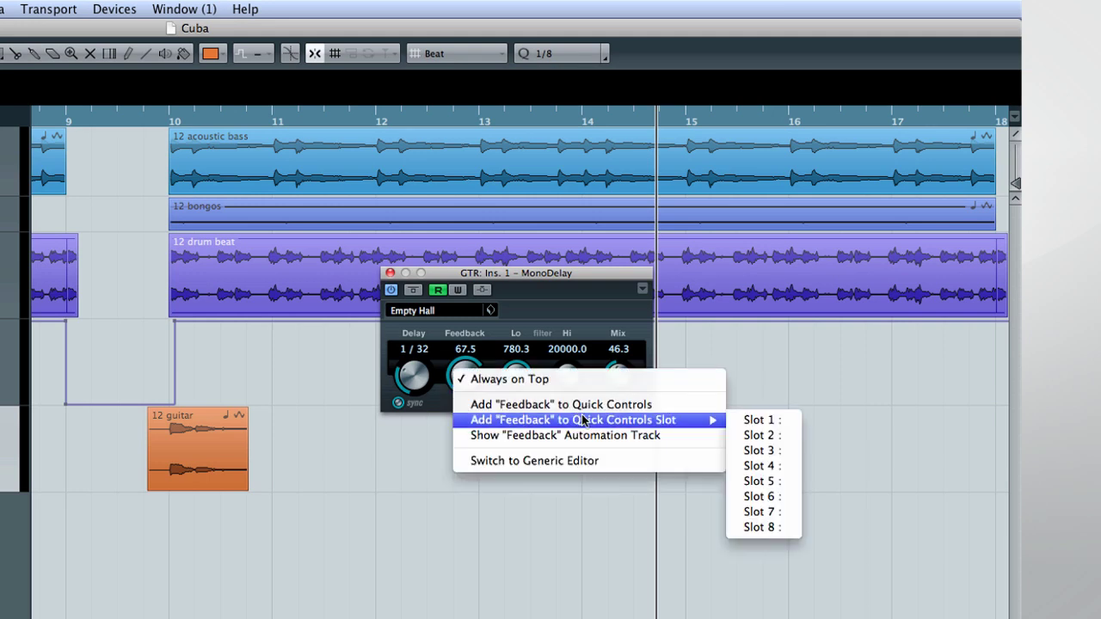
pyautogui.click(672, 436)
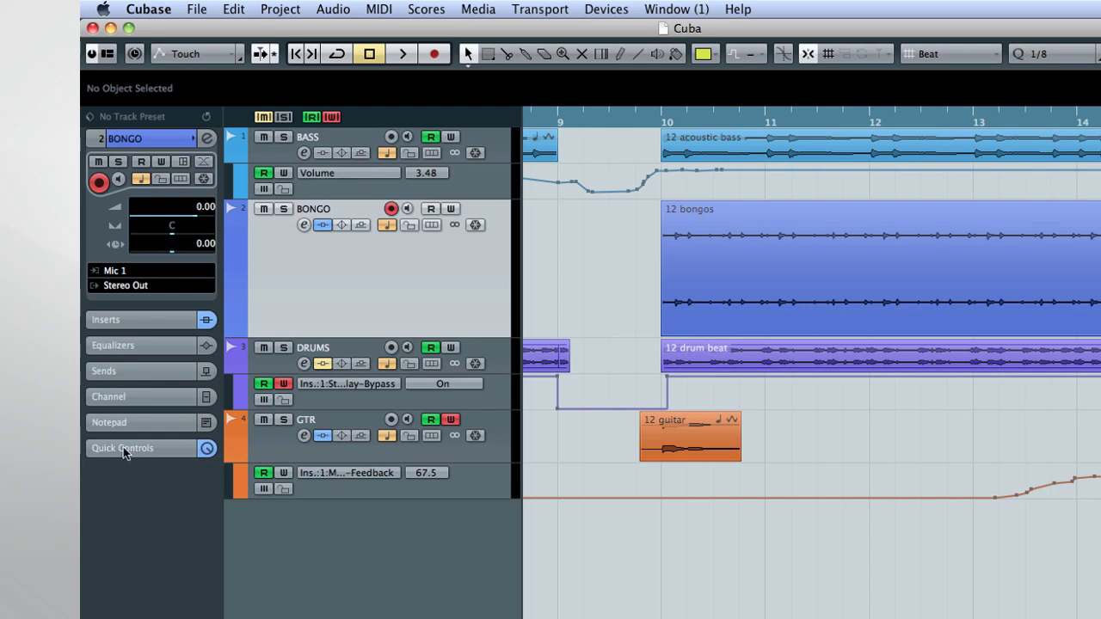
# - Browse a Quick Controls slot's parameters to BONGO's Ins. 1 RoomWorks SE folder
pyautogui.click(178, 448)
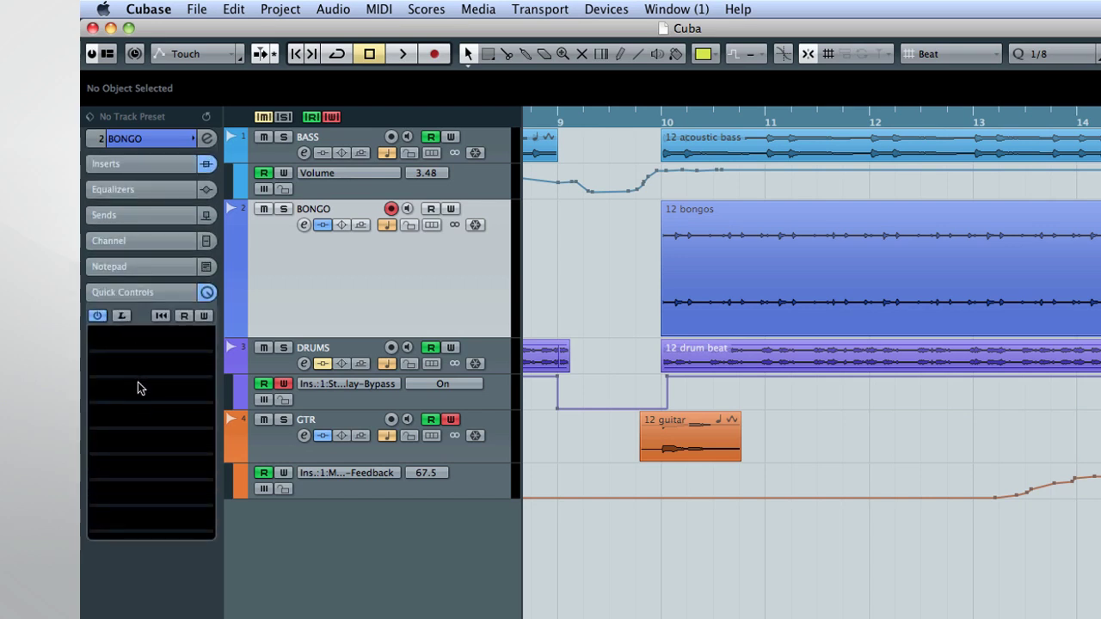
pyautogui.click(137, 343)
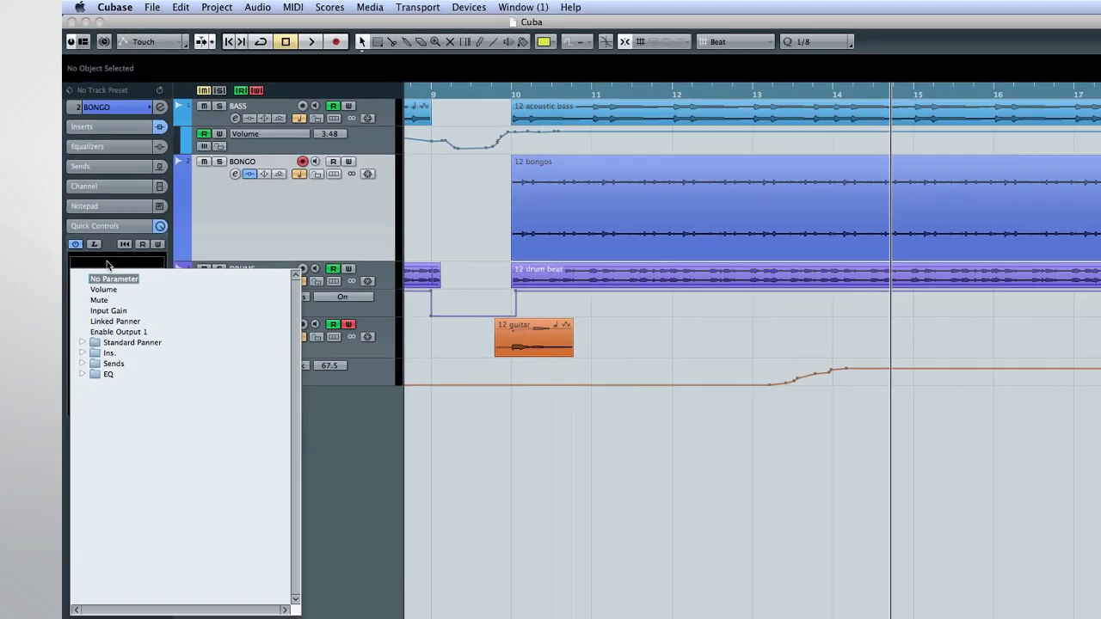
pyautogui.click(118, 464)
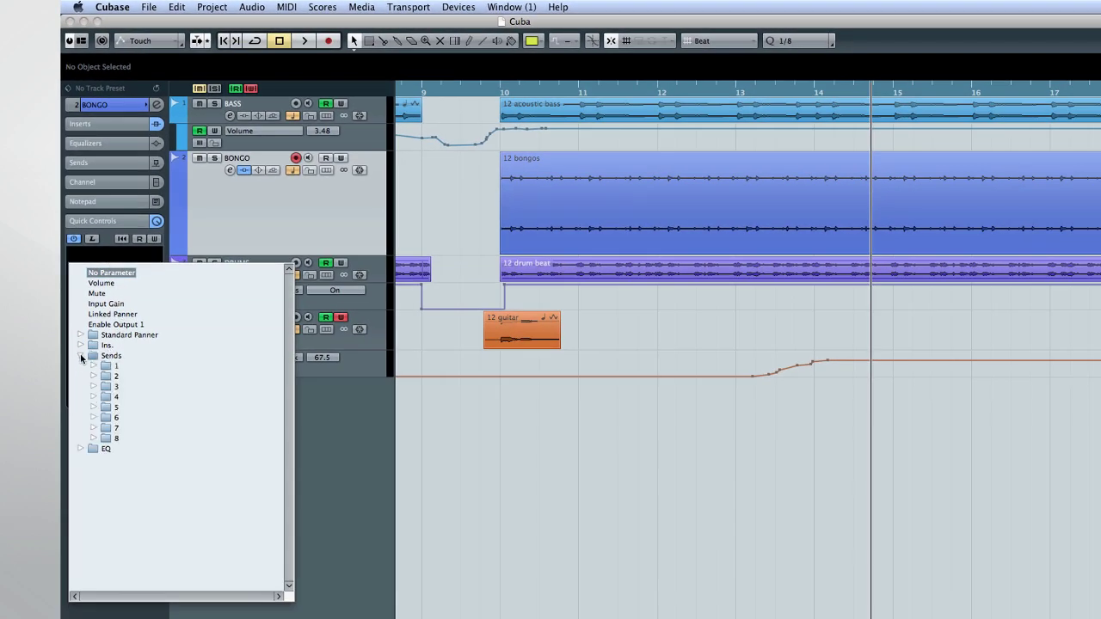
pyautogui.click(80, 345)
pyautogui.click(80, 335)
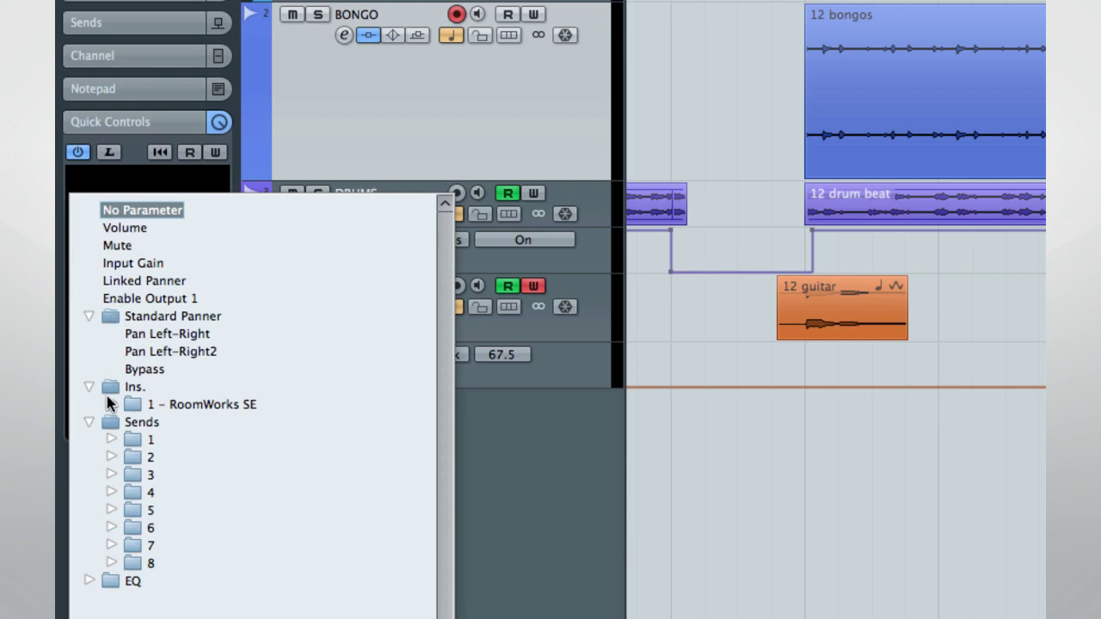
pyautogui.click(111, 404)
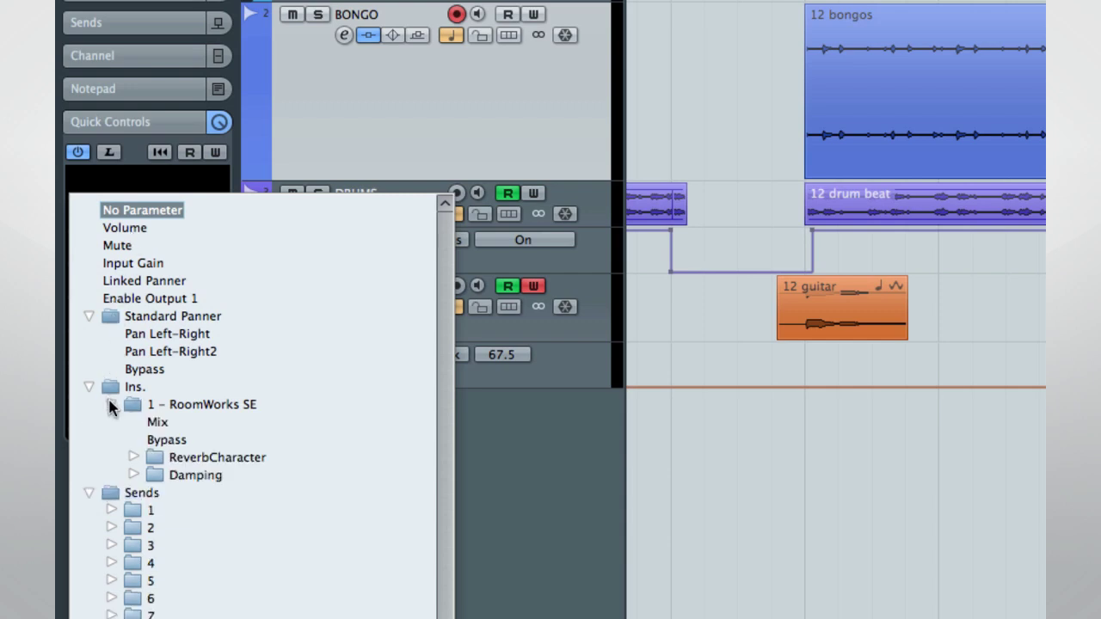
# - Assign RoomWorks SE Mix to the first Quick Control and adjust the reverb Mix amount
pyautogui.click(158, 422)
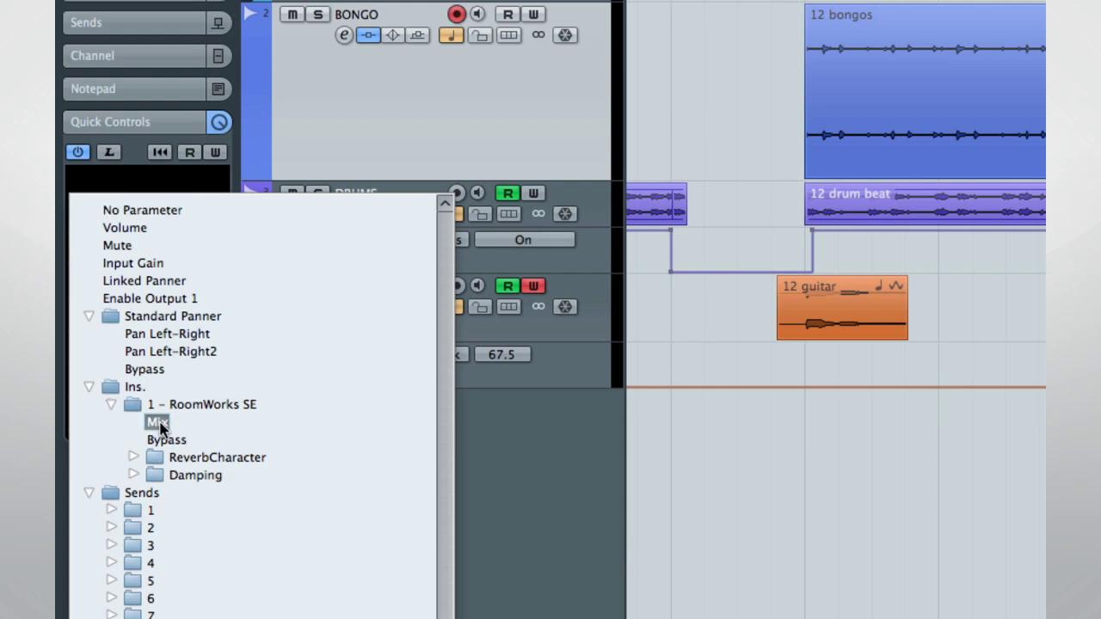
pyautogui.click(158, 422)
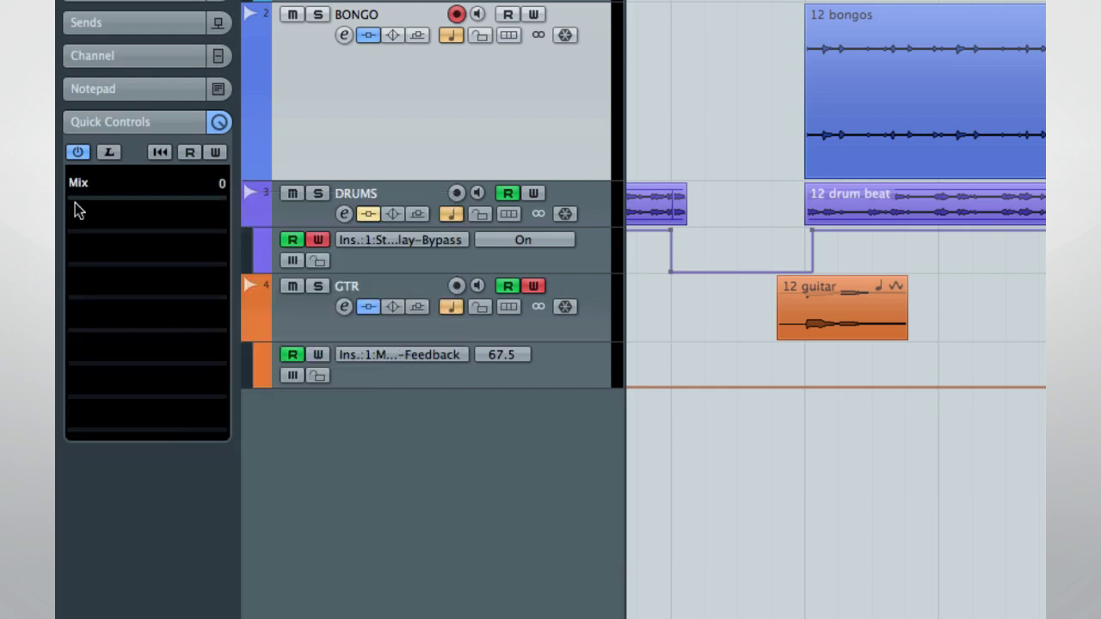
pyautogui.moveTo(76, 205); pyautogui.dragTo(167, 198)
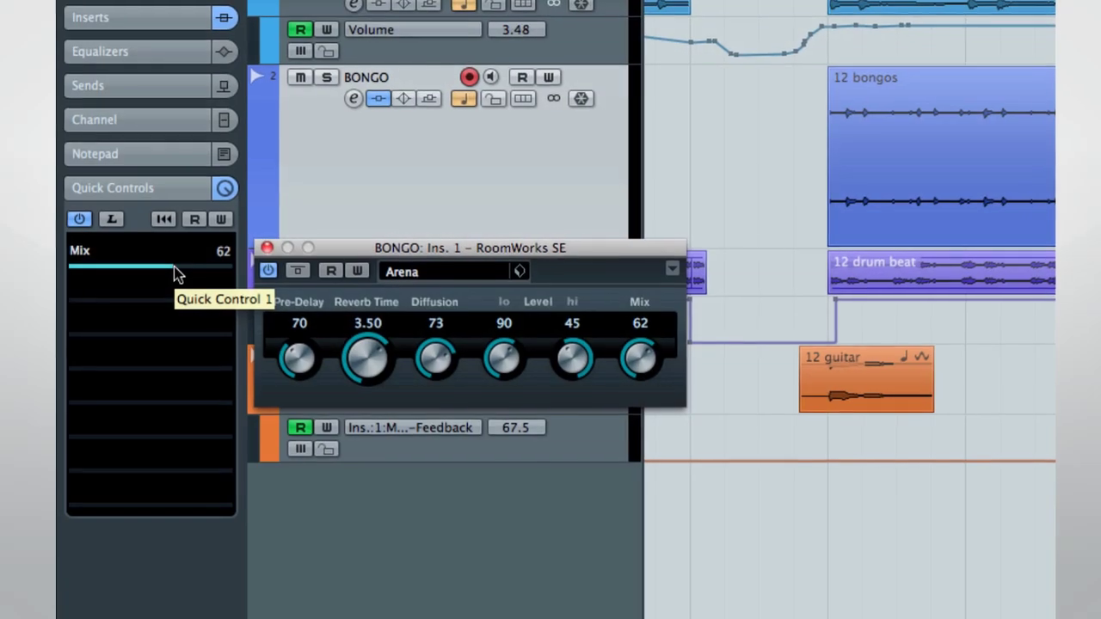
pyautogui.moveTo(174, 270); pyautogui.dragTo(195, 241)
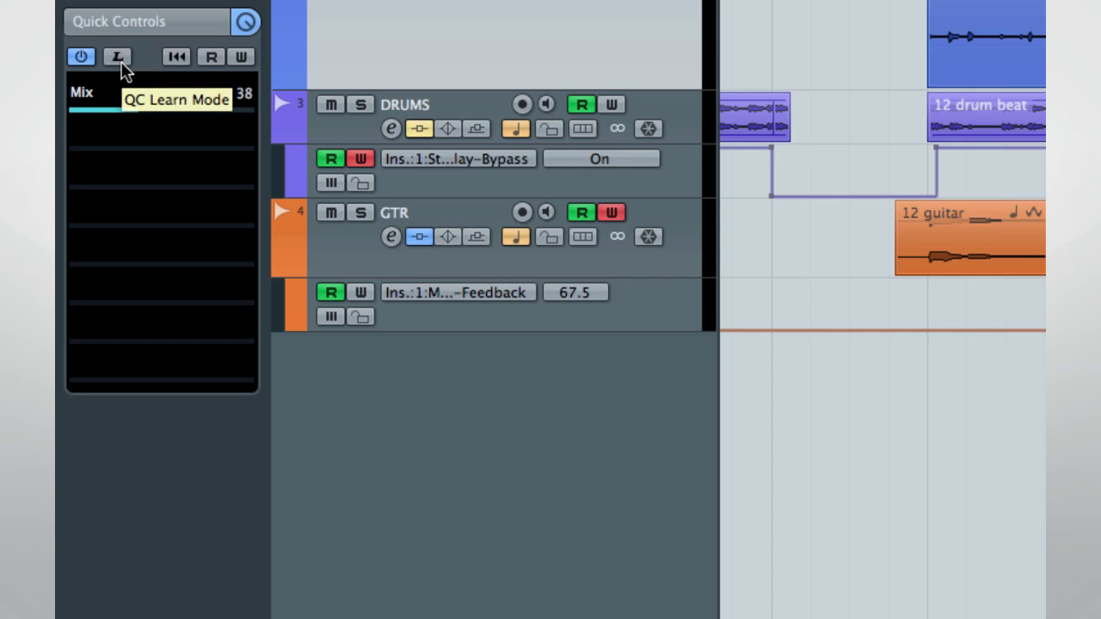
# - Select the second Quick Controls slot and dismiss its parameter list without assigning anything
pyautogui.click(108, 159)
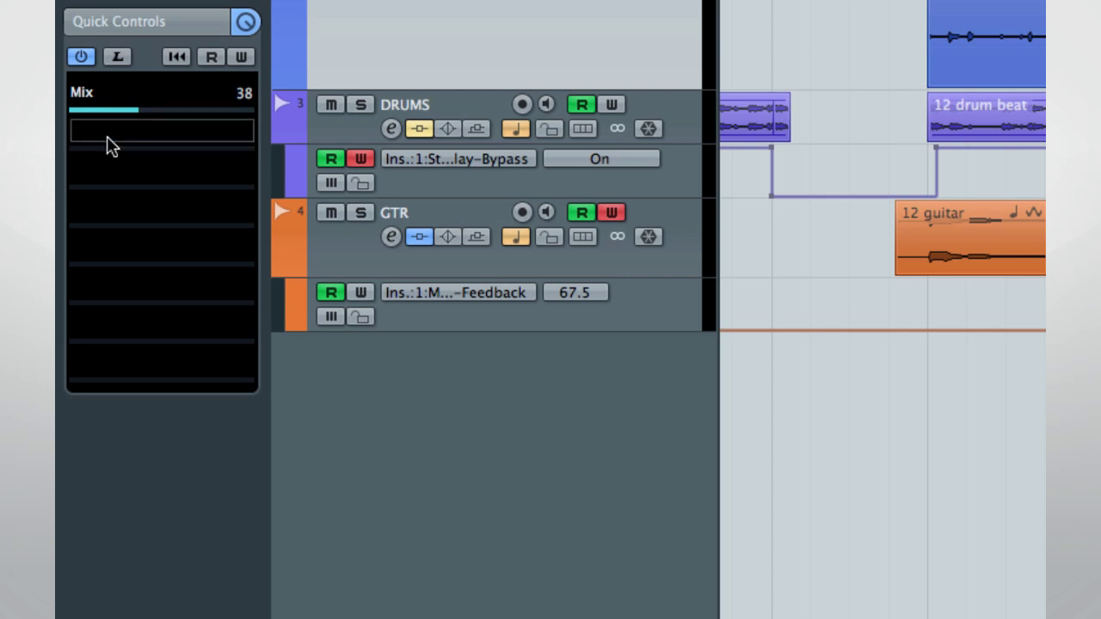
pyautogui.click(108, 142)
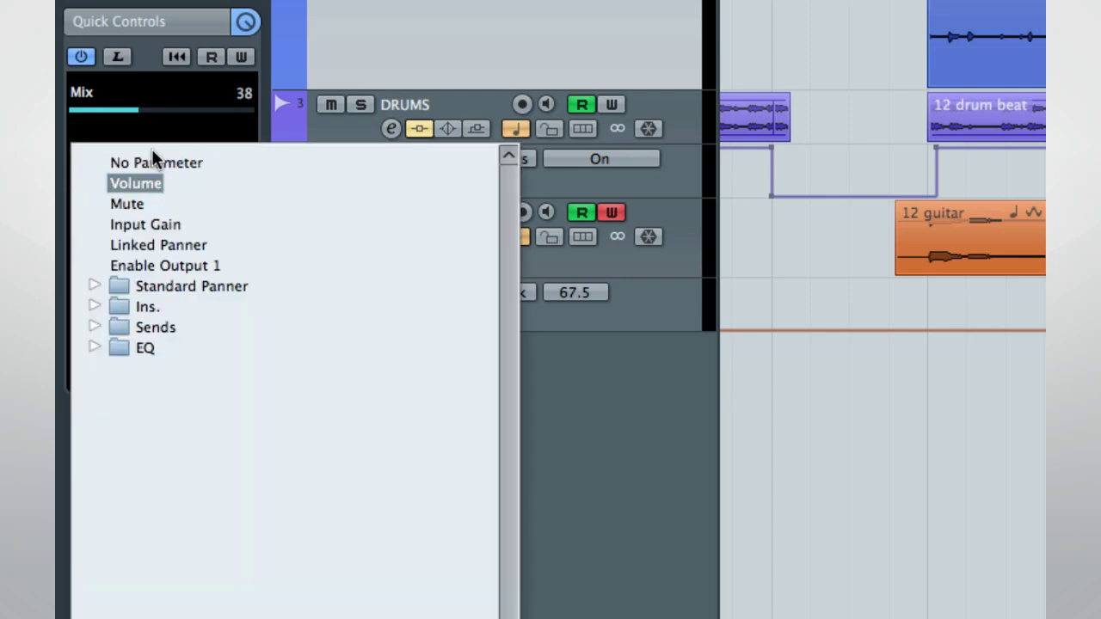
pyautogui.click(116, 57)
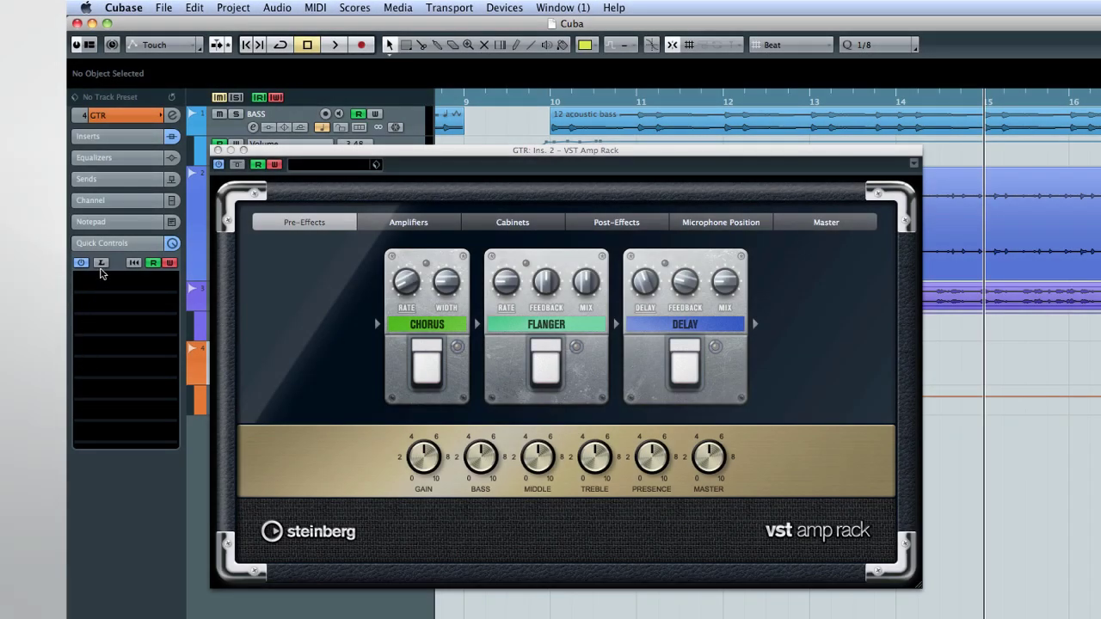
# - In QC Learn Mode, switch on Chorus, Flanger and Delay pedals and learn them into slots 1–3
pyautogui.click(100, 263)
pyautogui.click(434, 353)
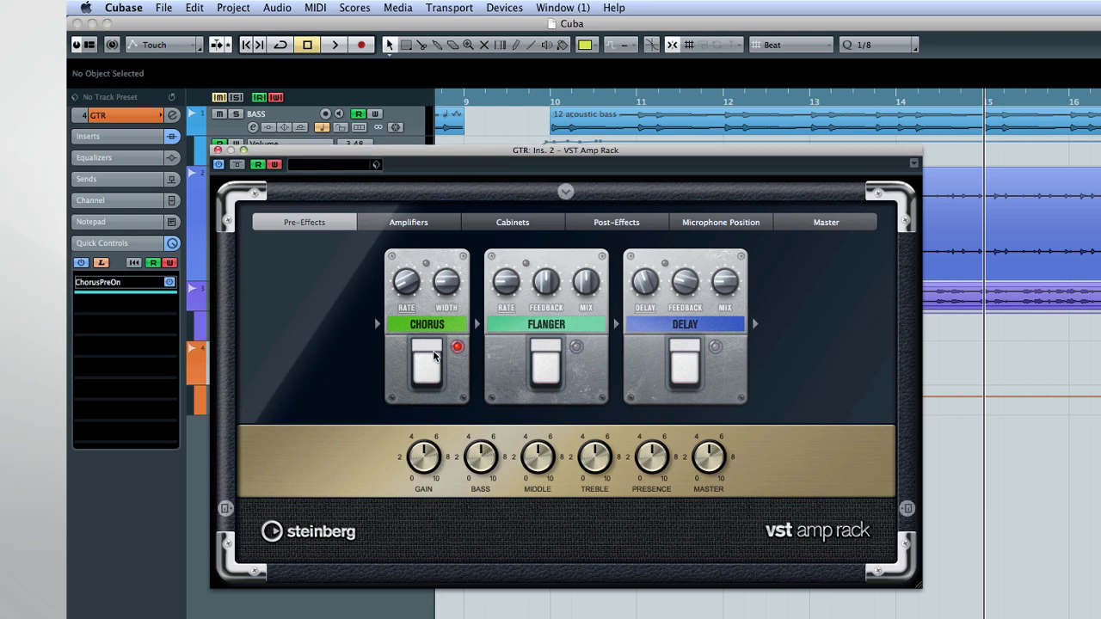
pyautogui.click(107, 303)
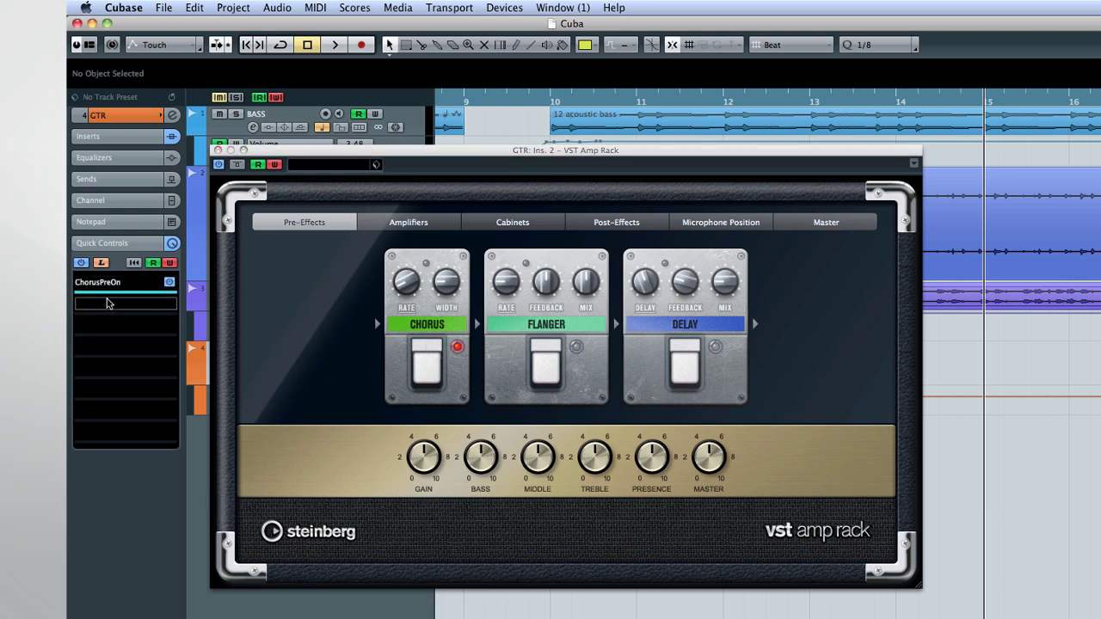
pyautogui.click(540, 361)
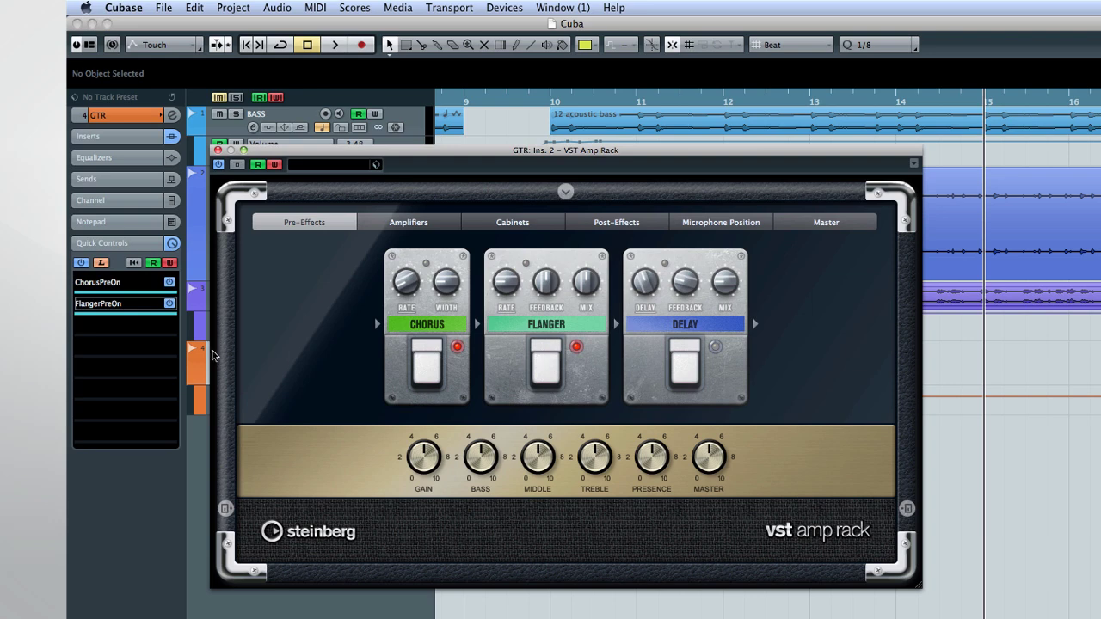
pyautogui.click(103, 324)
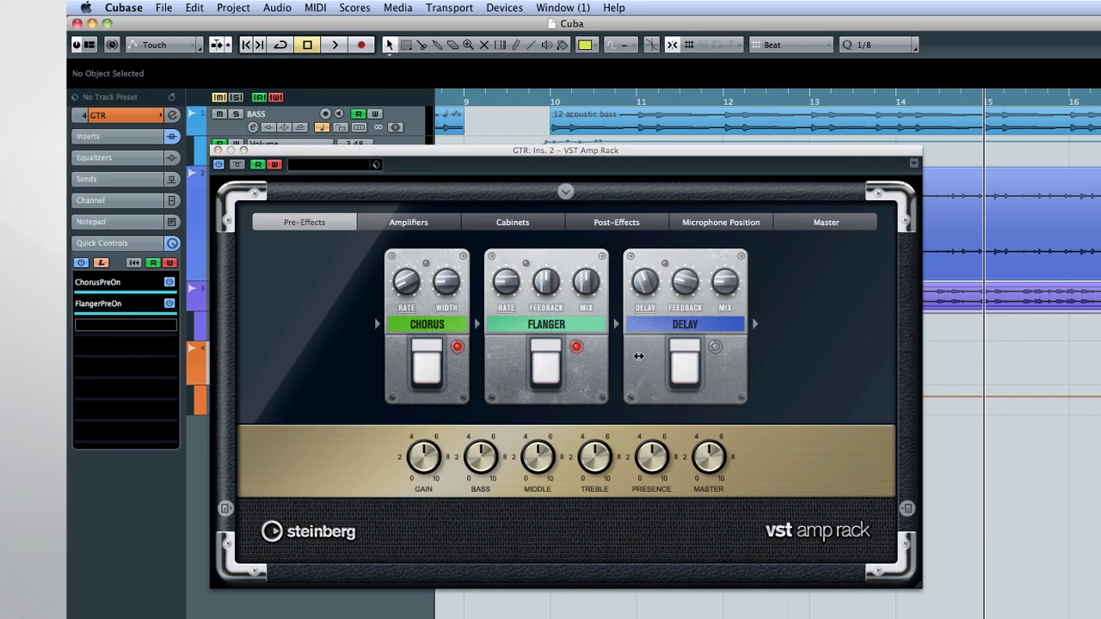
pyautogui.click(691, 378)
pyautogui.click(135, 352)
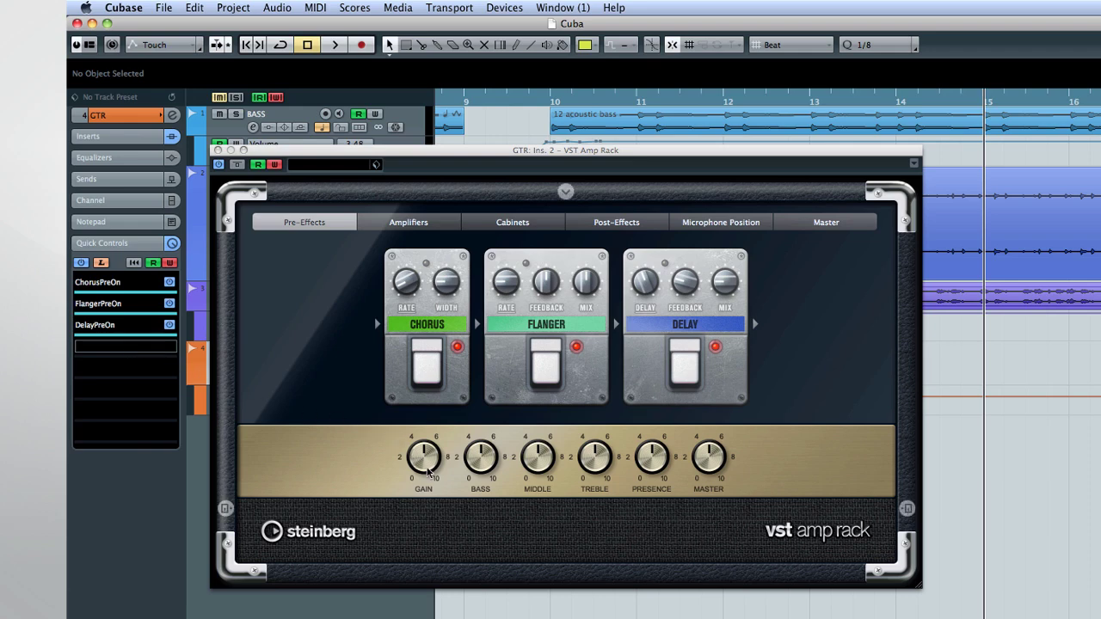
# - Add the Gain knob to Quick Controls slot 4 and Middle to slot 5
pyautogui.rightClick(422, 453)
pyautogui.moveTo(495, 487)
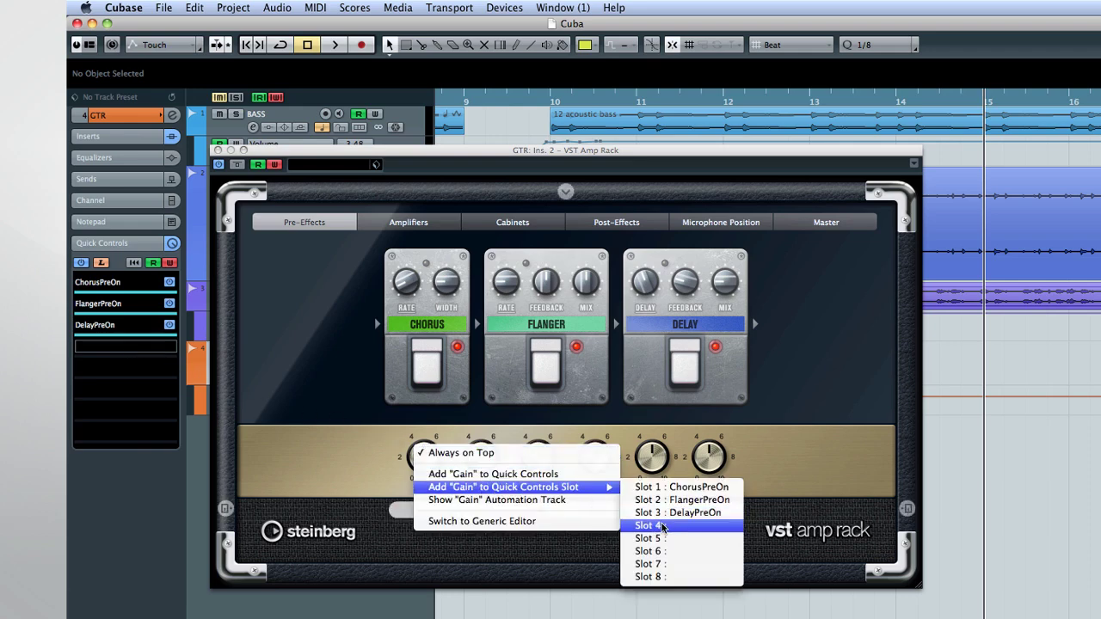
pyautogui.click(697, 530)
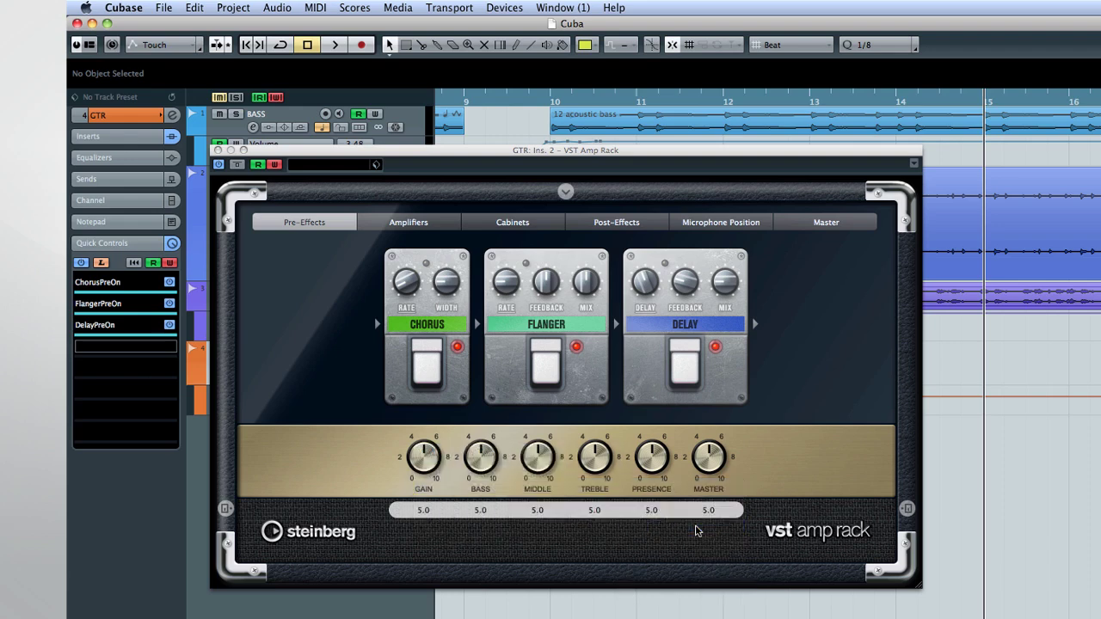
pyautogui.rightClick(538, 464)
pyautogui.moveTo(587, 502)
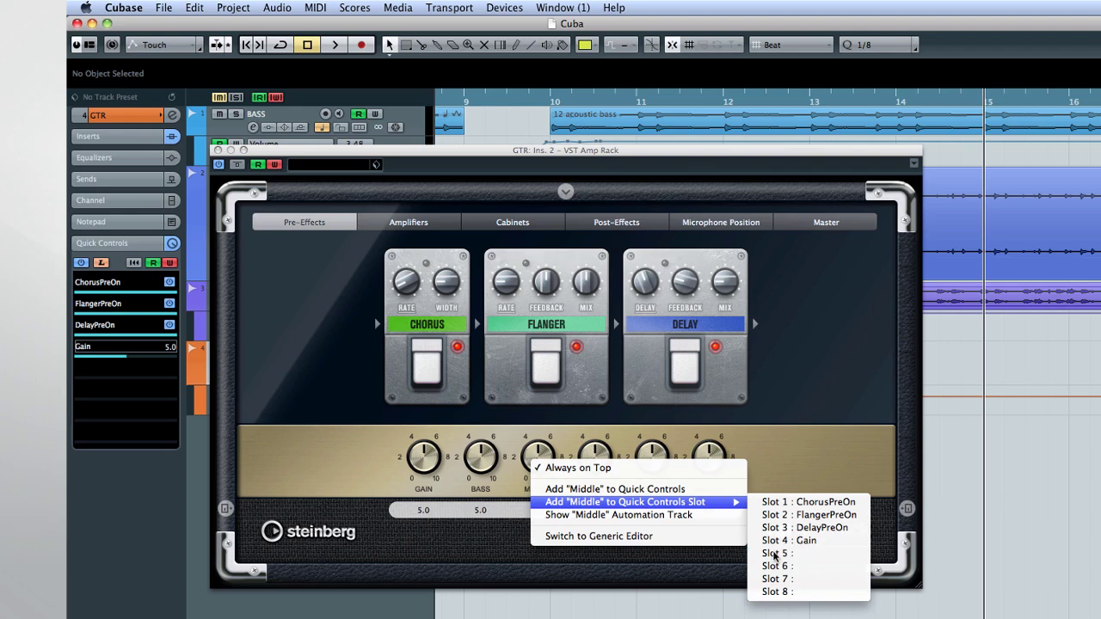
pyautogui.click(774, 554)
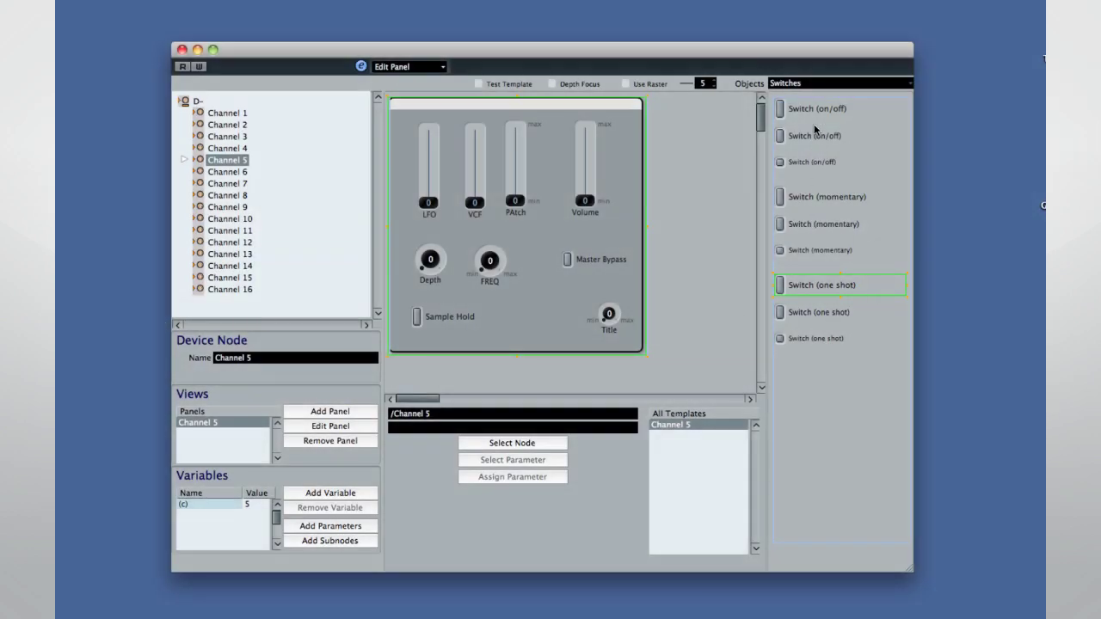
# - Place a data-entry box under the PAtch fader and confirm its D50 Cut off assignment
pyautogui.click(799, 82)
pyautogui.click(799, 69)
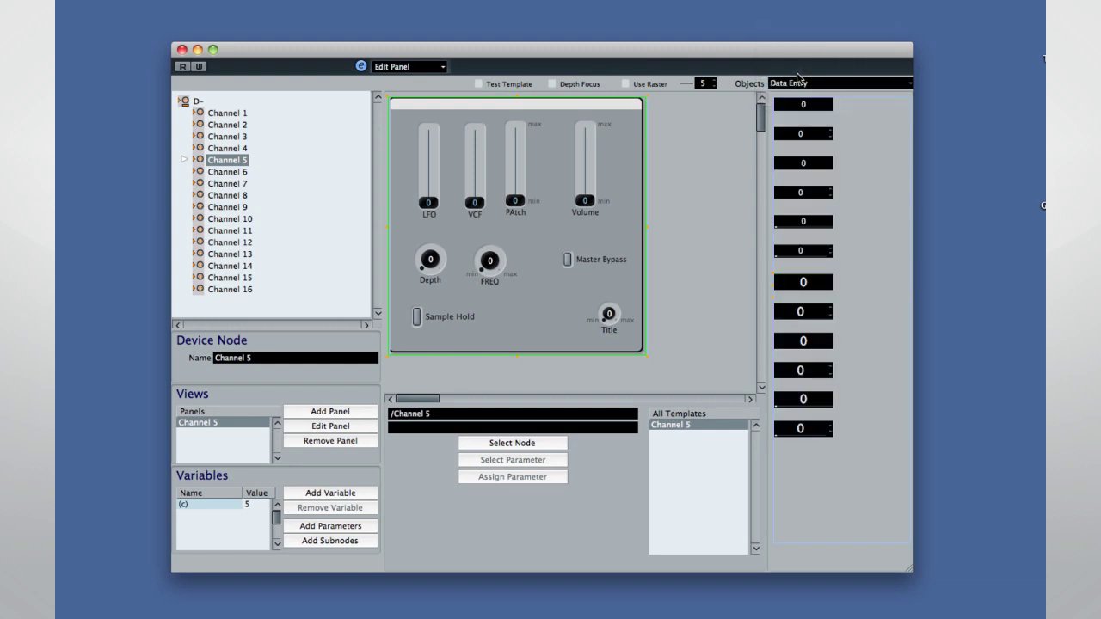
pyautogui.moveTo(803, 135); pyautogui.dragTo(522, 226)
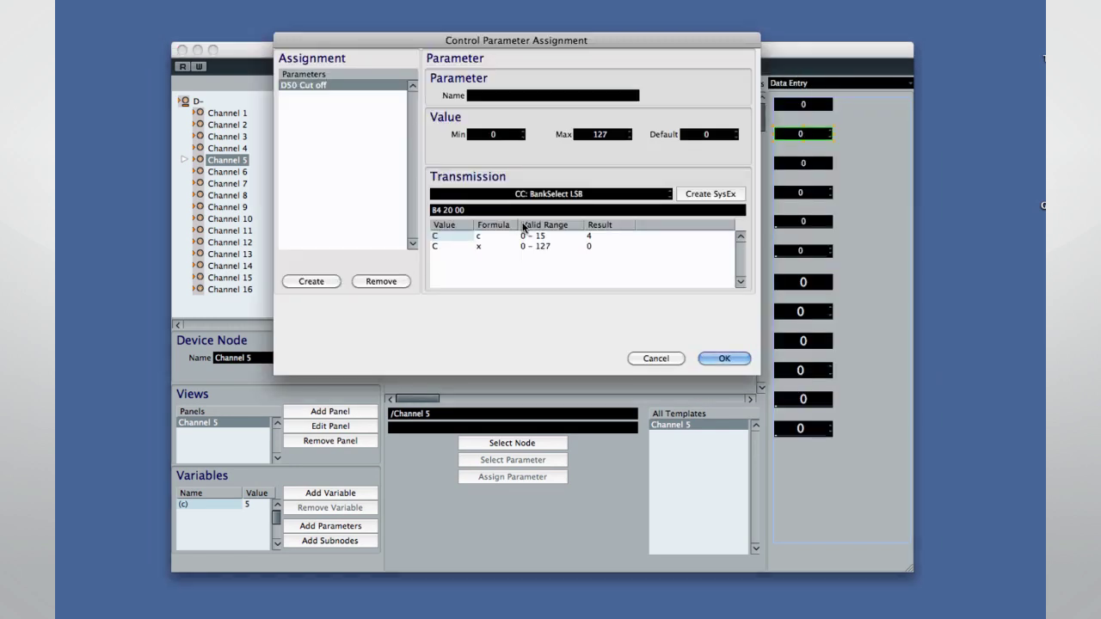
pyautogui.click(735, 359)
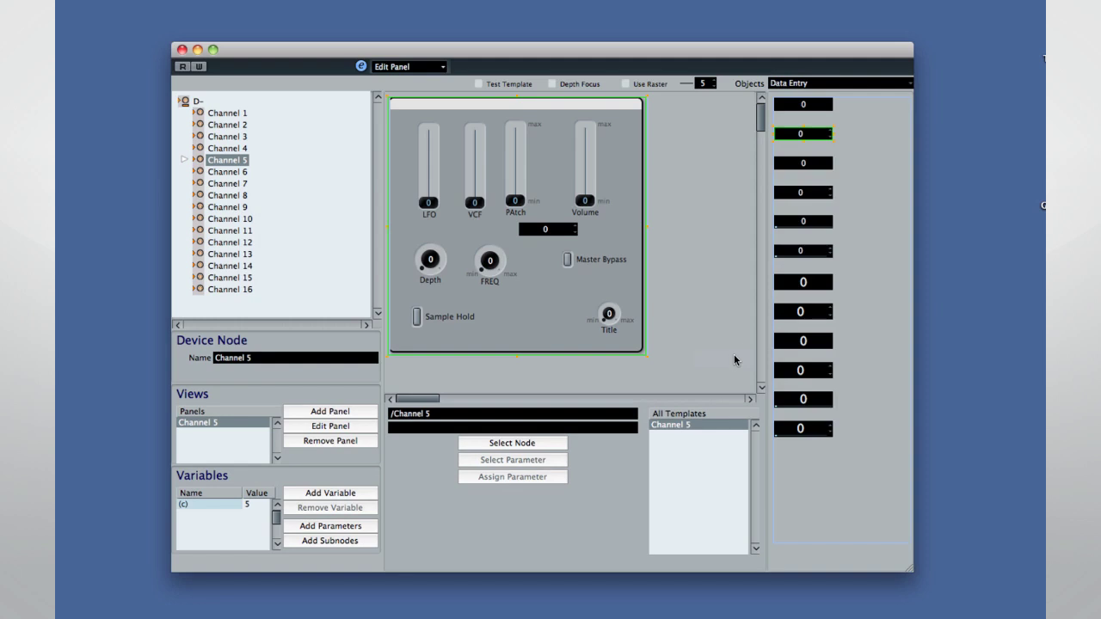
# - Place a new knob beside FREQ and confirm its D50 Cut off assignment
pyautogui.click(785, 83)
pyautogui.click(789, 70)
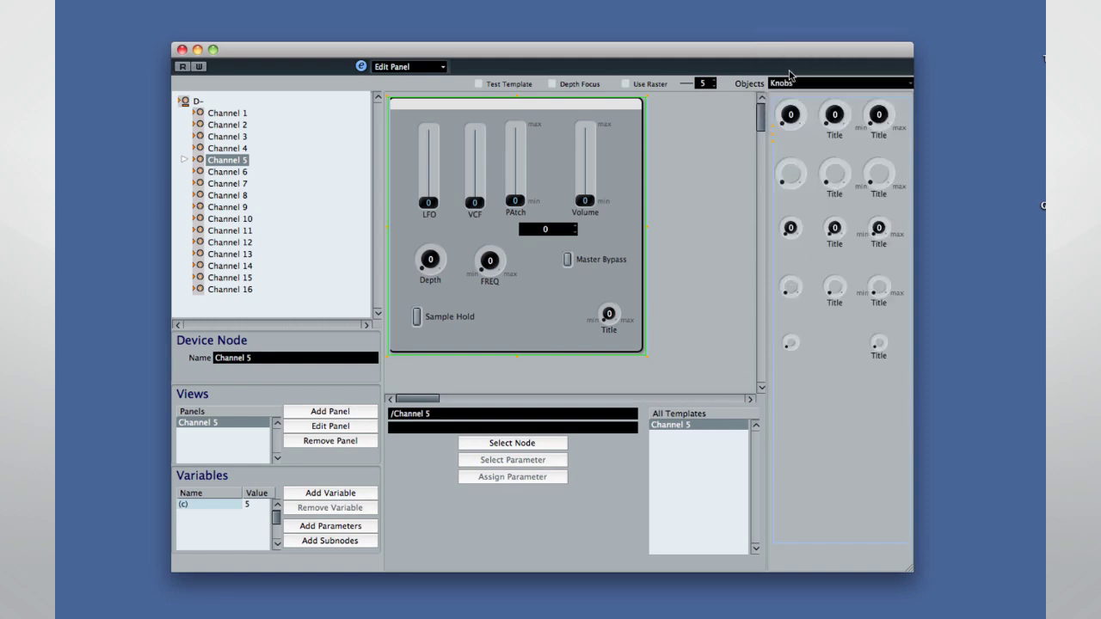
pyautogui.moveTo(860, 190); pyautogui.dragTo(505, 299)
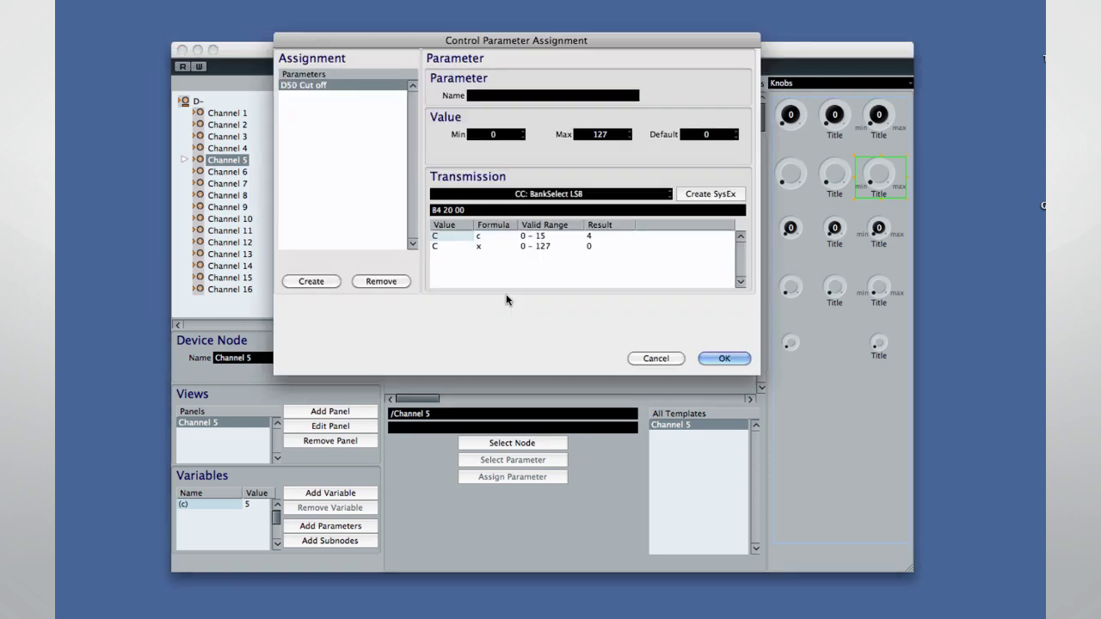
pyautogui.click(725, 358)
# - Label the new knob 'Pan (mod. 1)'
pyautogui.doubleClick(533, 337)
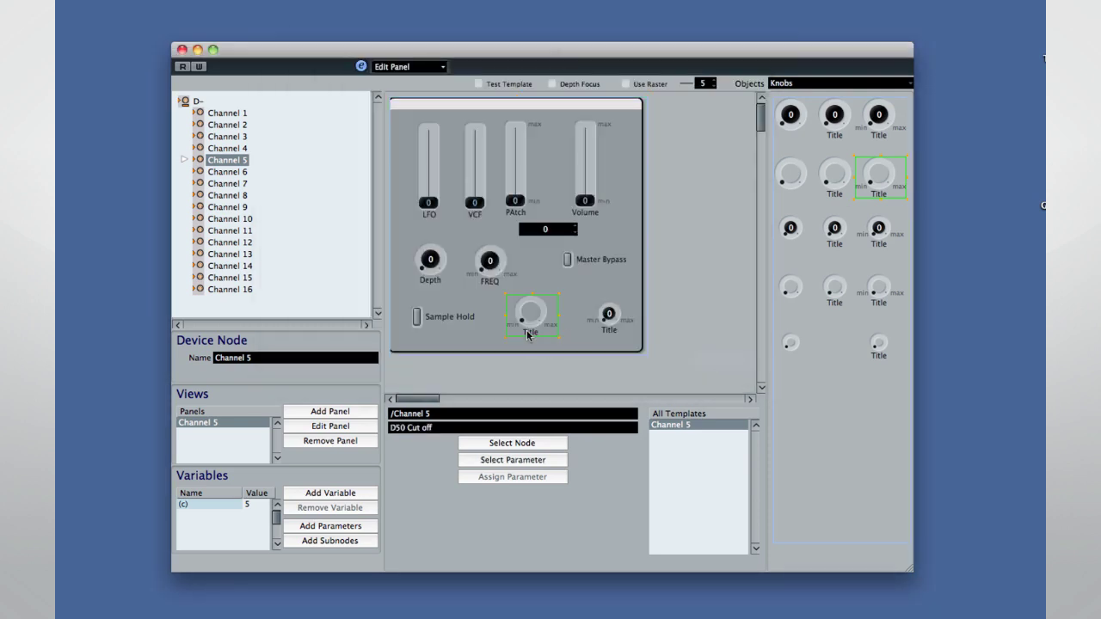
pyautogui.write('Pan ')
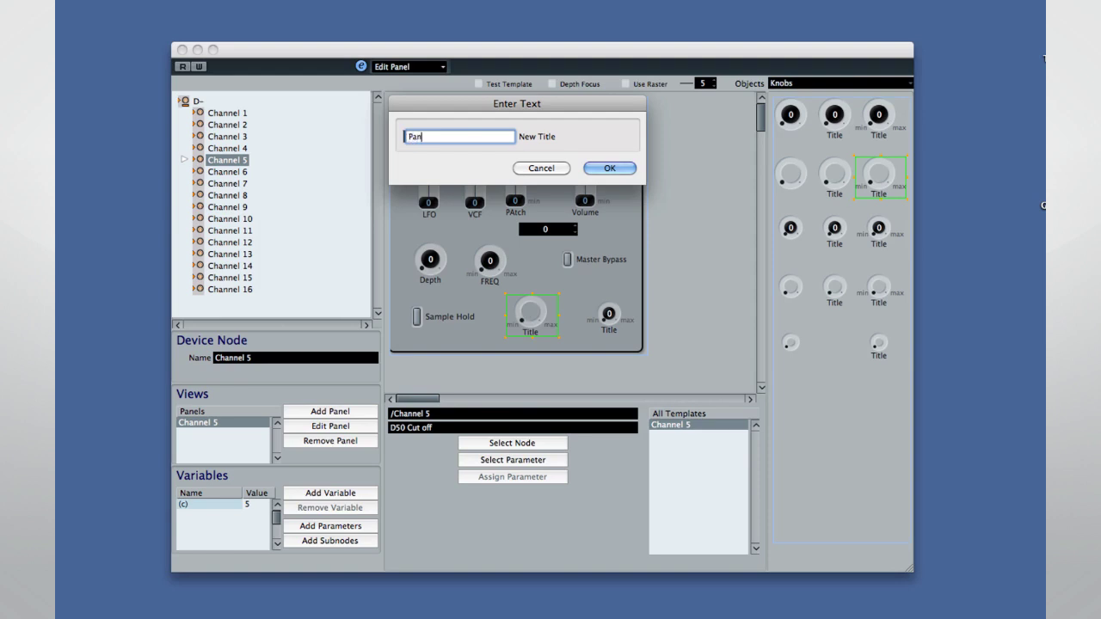
pyautogui.write('(mod. 1)')
pyautogui.press('Return')
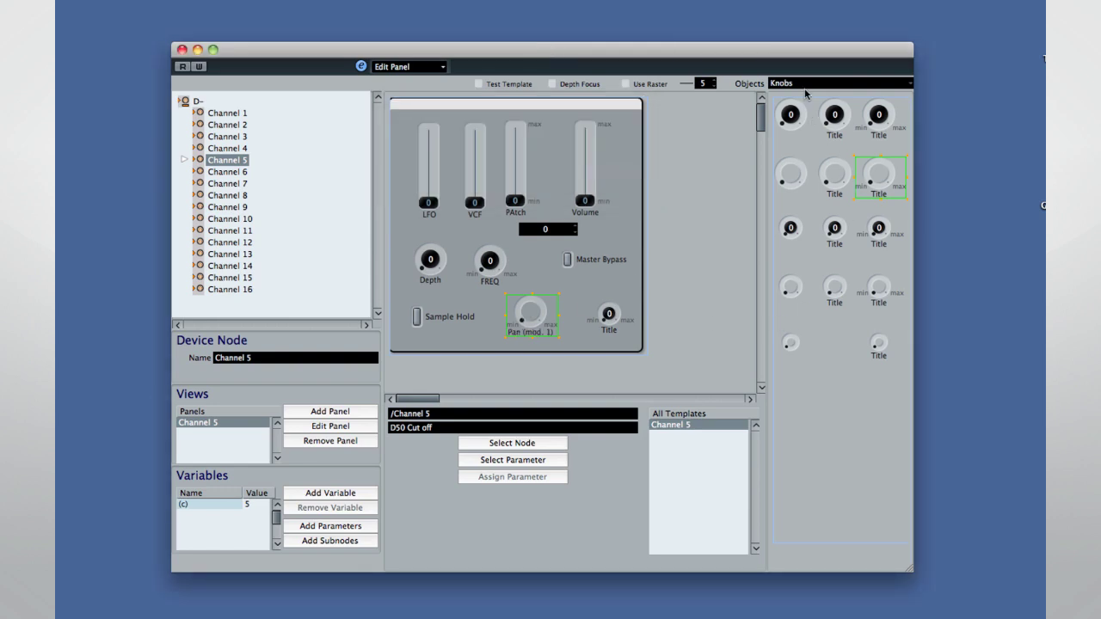
# - Add a horizontal fader near Sample Hold, confirm its parameter, and move the Sample Hold switch up
pyautogui.click(805, 85)
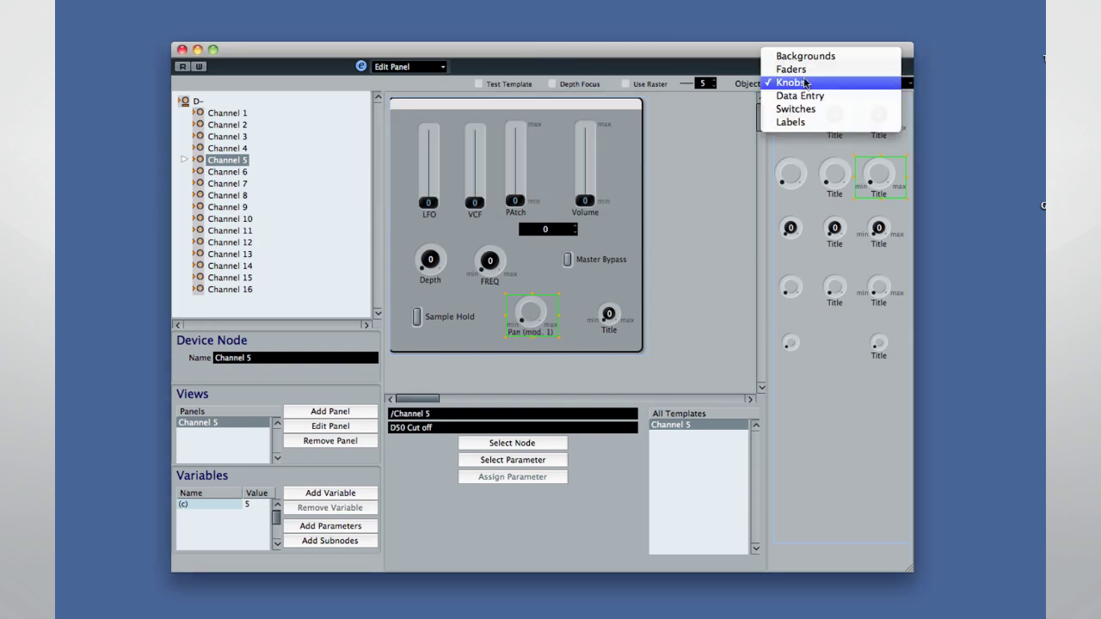
pyautogui.click(802, 71)
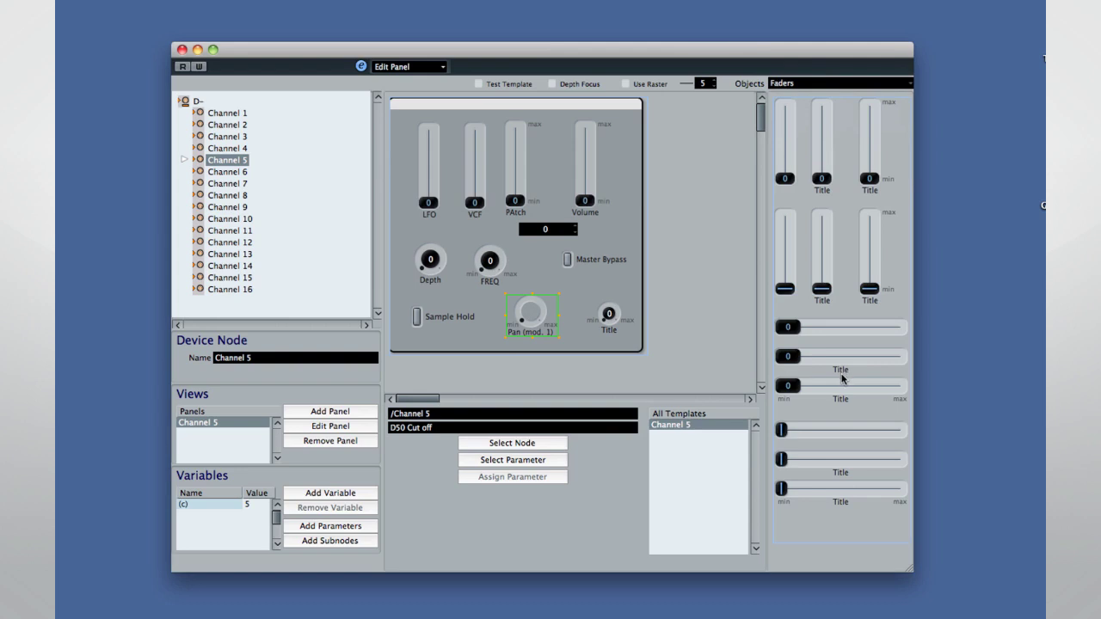
pyautogui.moveTo(843, 386); pyautogui.dragTo(411, 315)
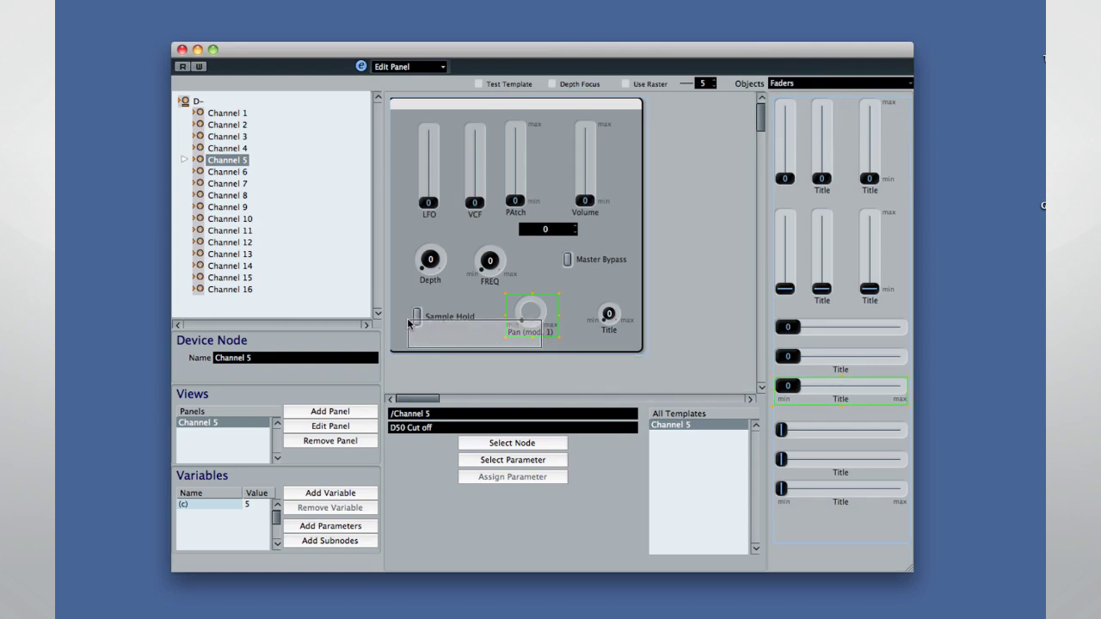
pyautogui.click(710, 358)
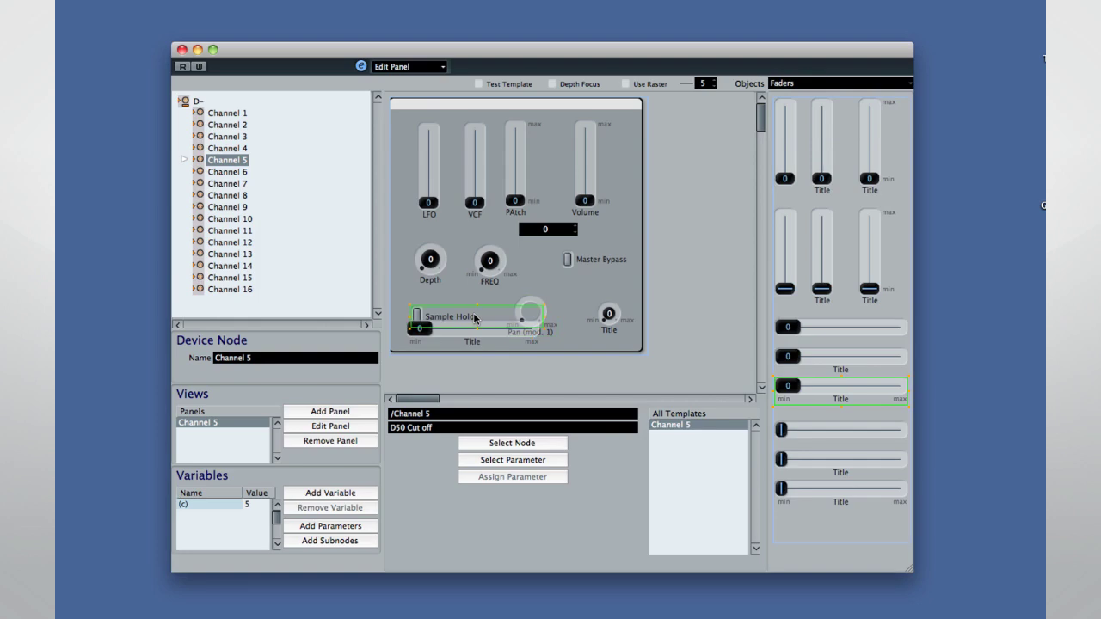
pyautogui.moveTo(475, 318); pyautogui.dragTo(472, 306)
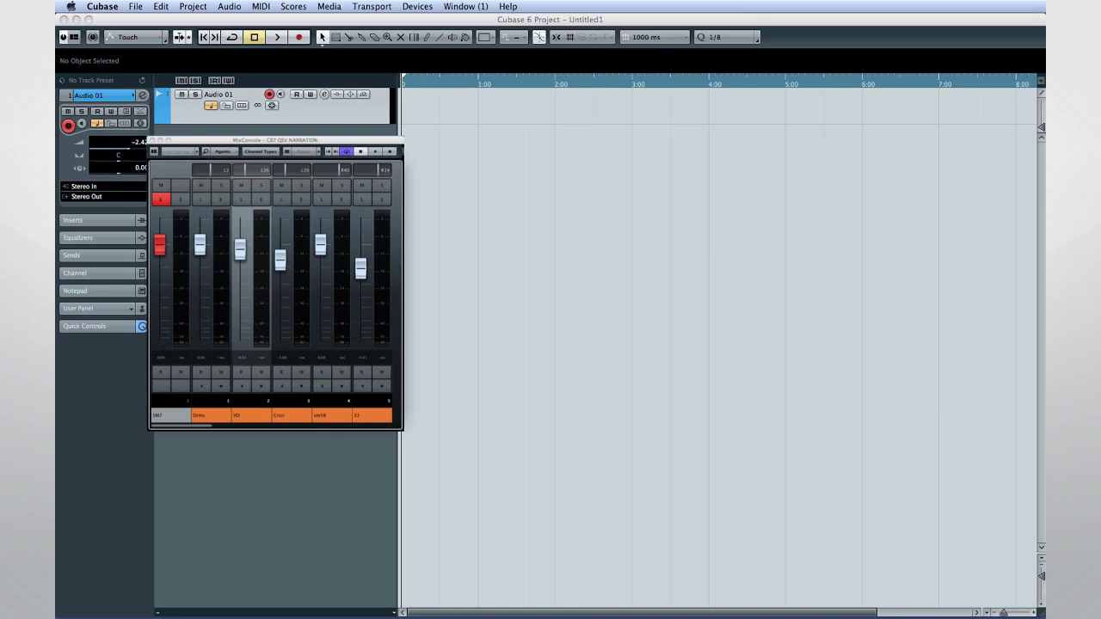
# - Add a Generic Remote device under Remote Devices in Device Setup
pyautogui.click(419, 7)
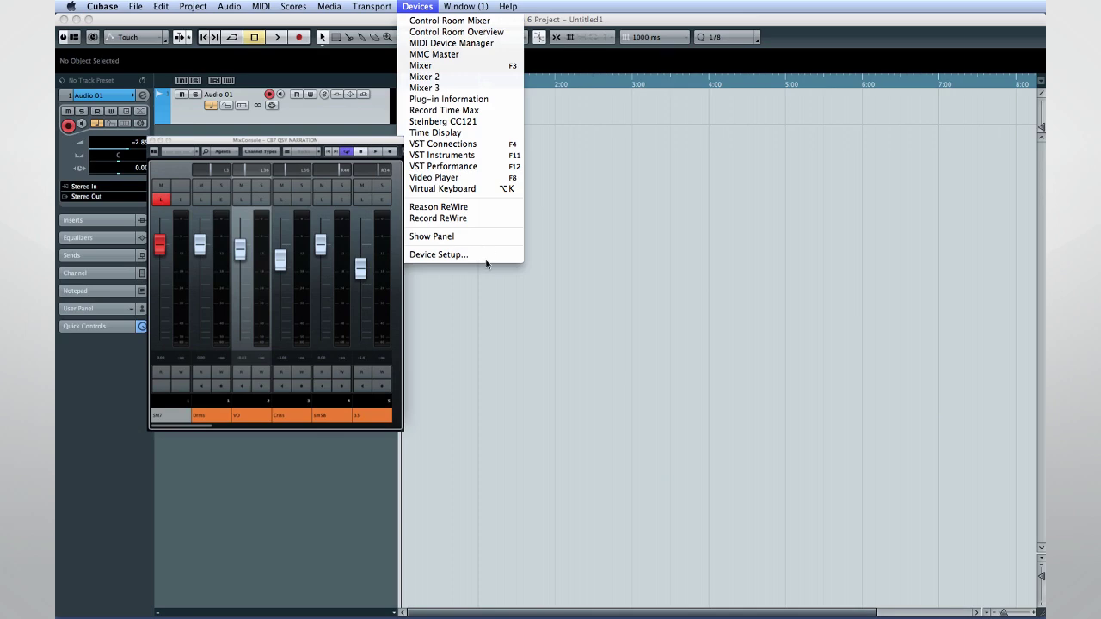
pyautogui.click(428, 254)
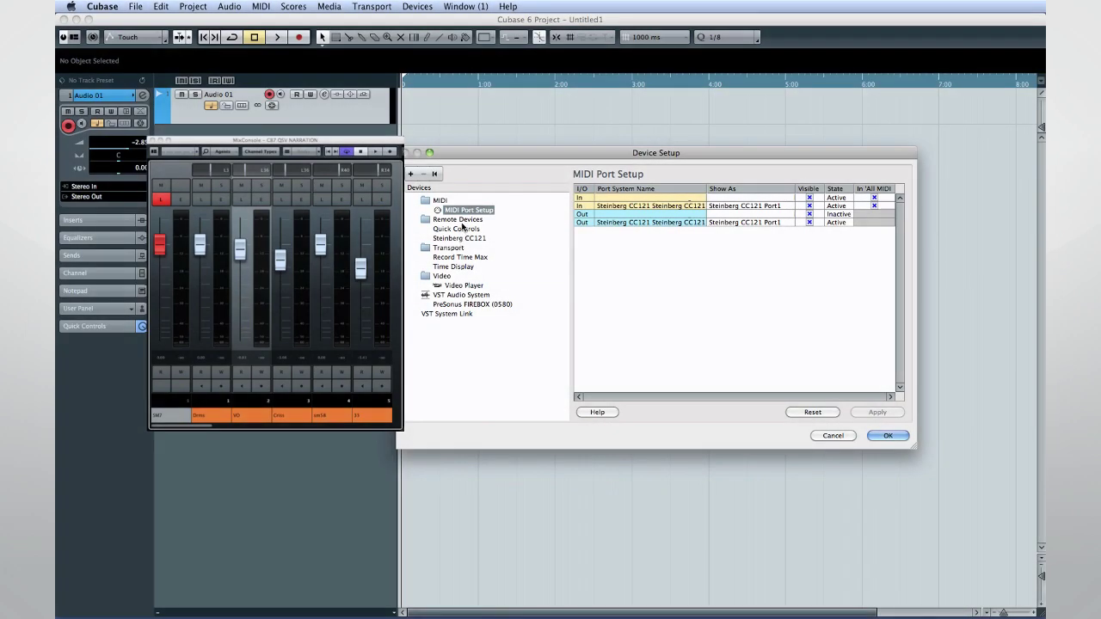
pyautogui.click(463, 221)
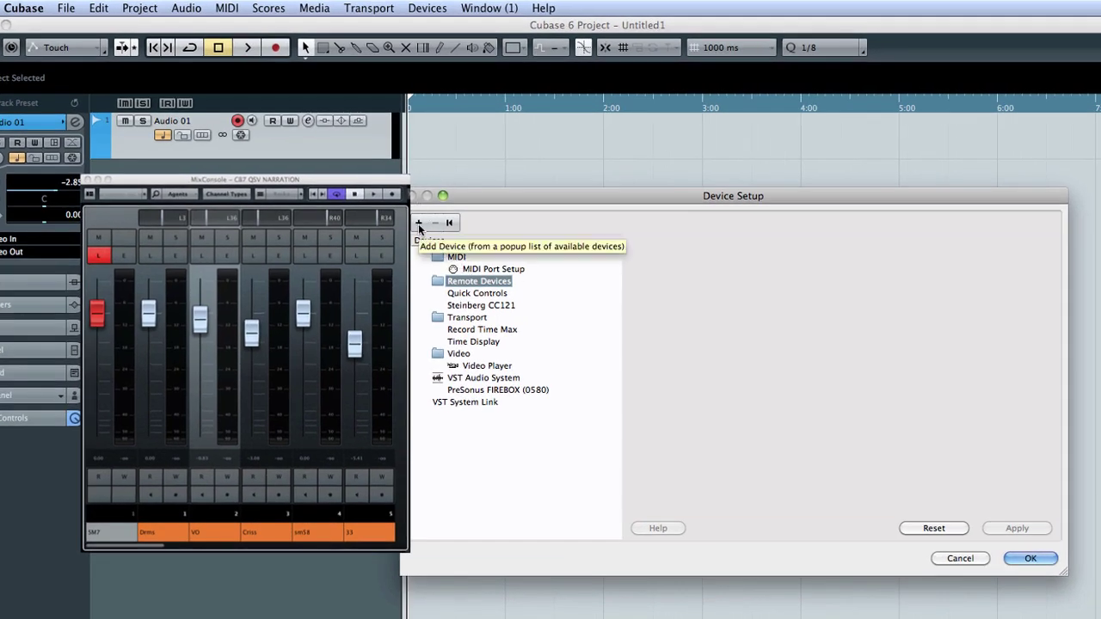
pyautogui.click(419, 225)
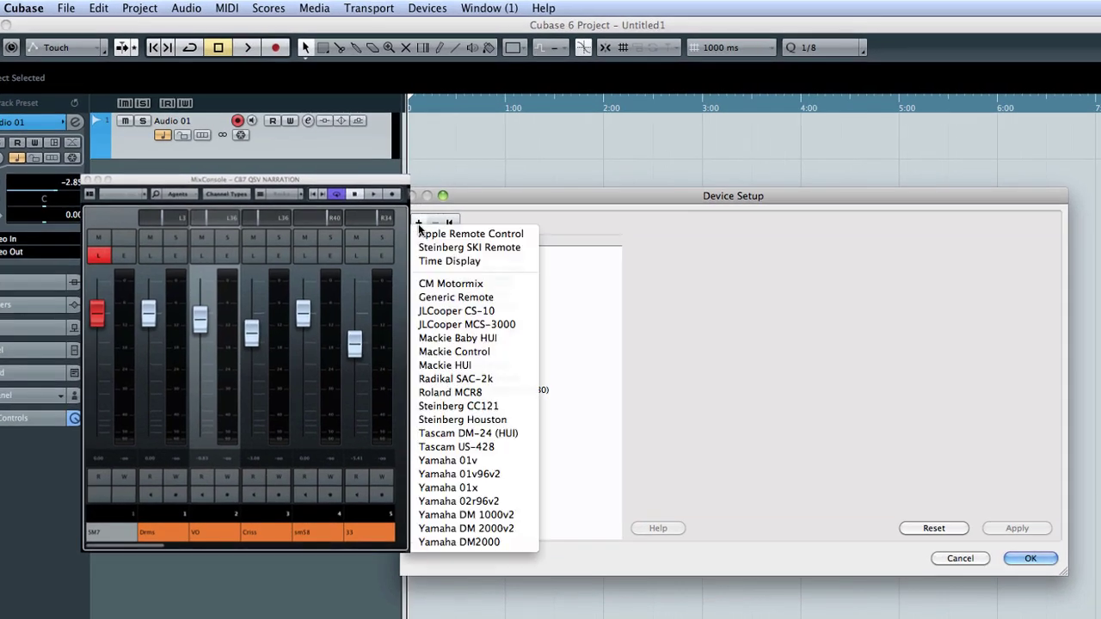
pyautogui.click(499, 297)
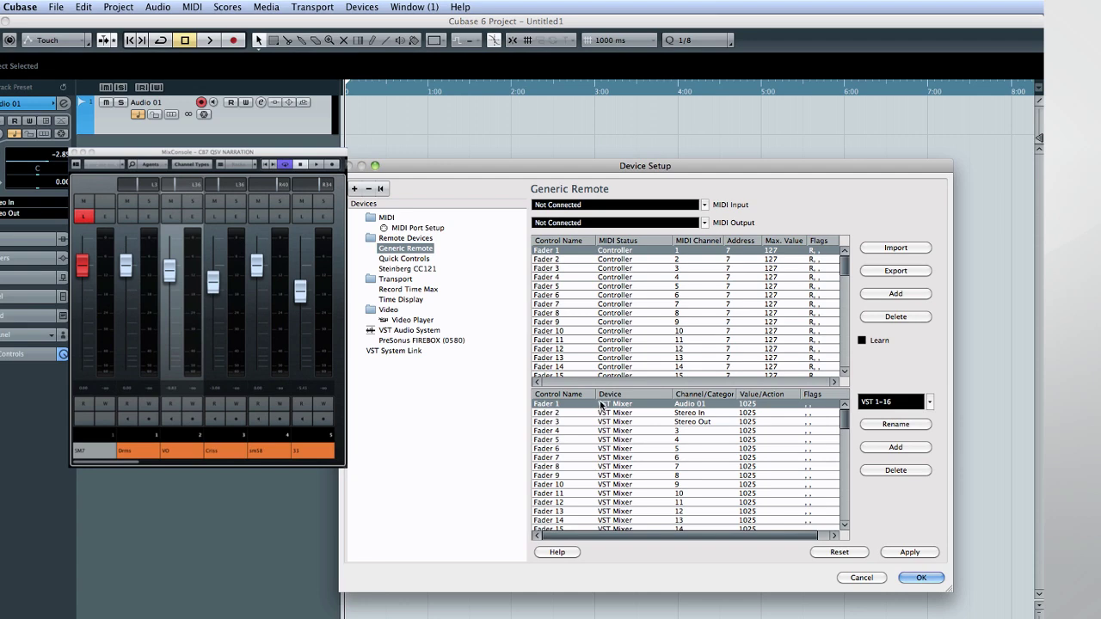
# - Assign Fader 1 to the Mixer with Learn enabled, then apply and close Device Setup
pyautogui.click(606, 404)
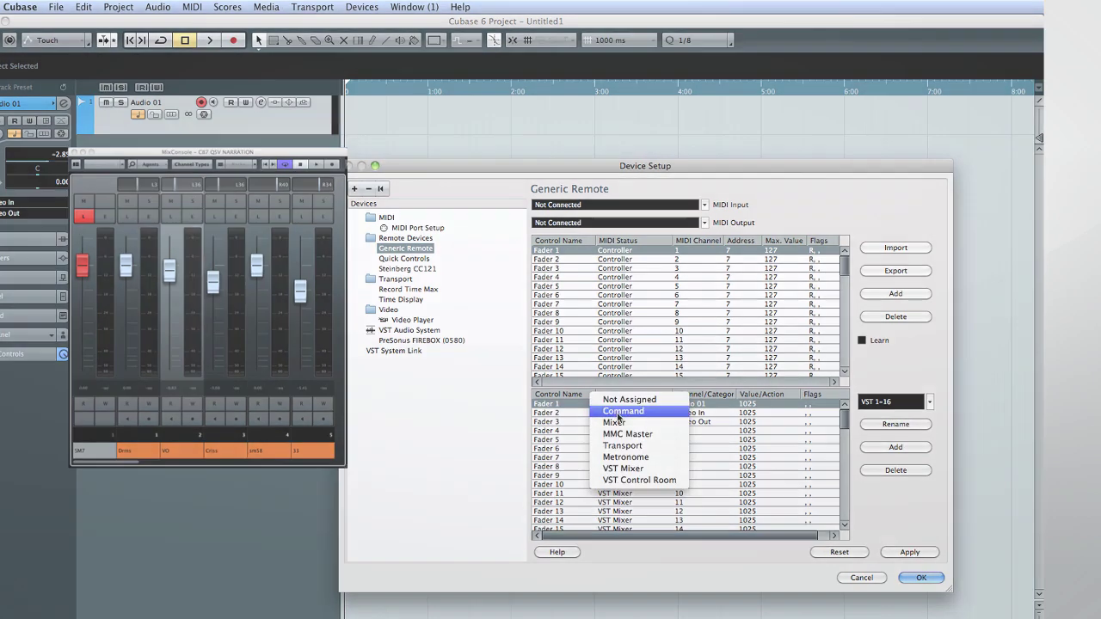
pyautogui.click(614, 422)
pyautogui.click(862, 339)
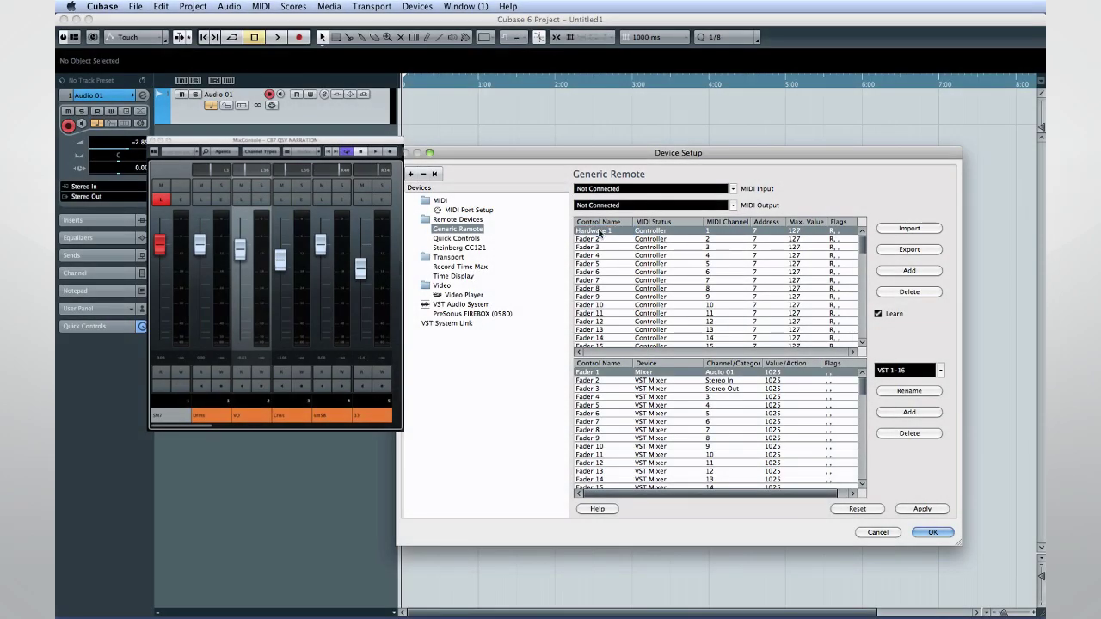
pyautogui.click(920, 509)
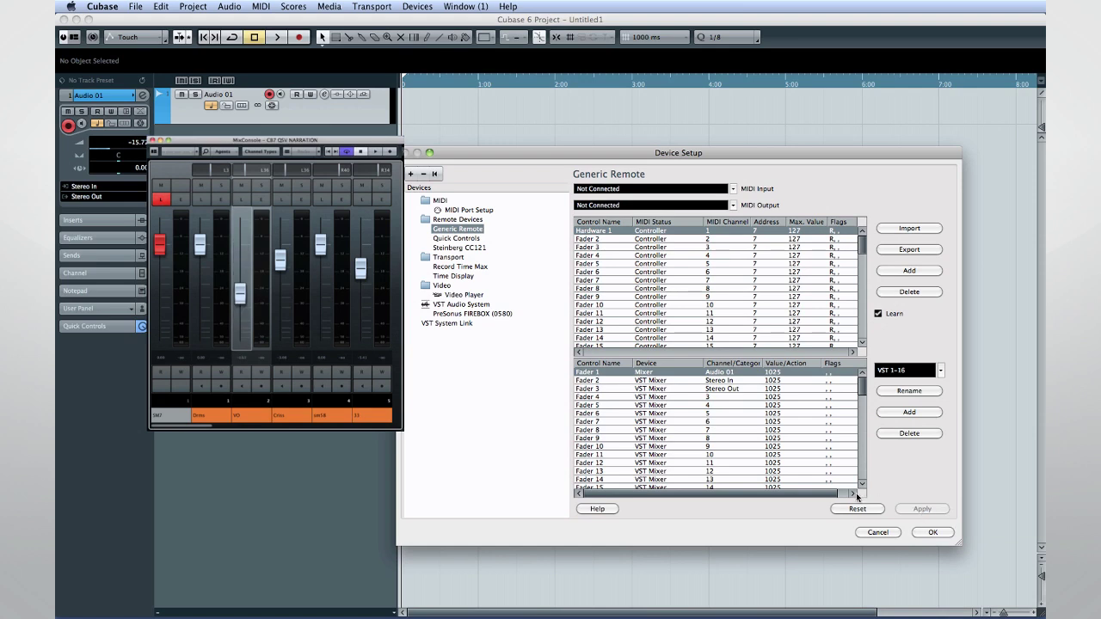
pyautogui.click(941, 533)
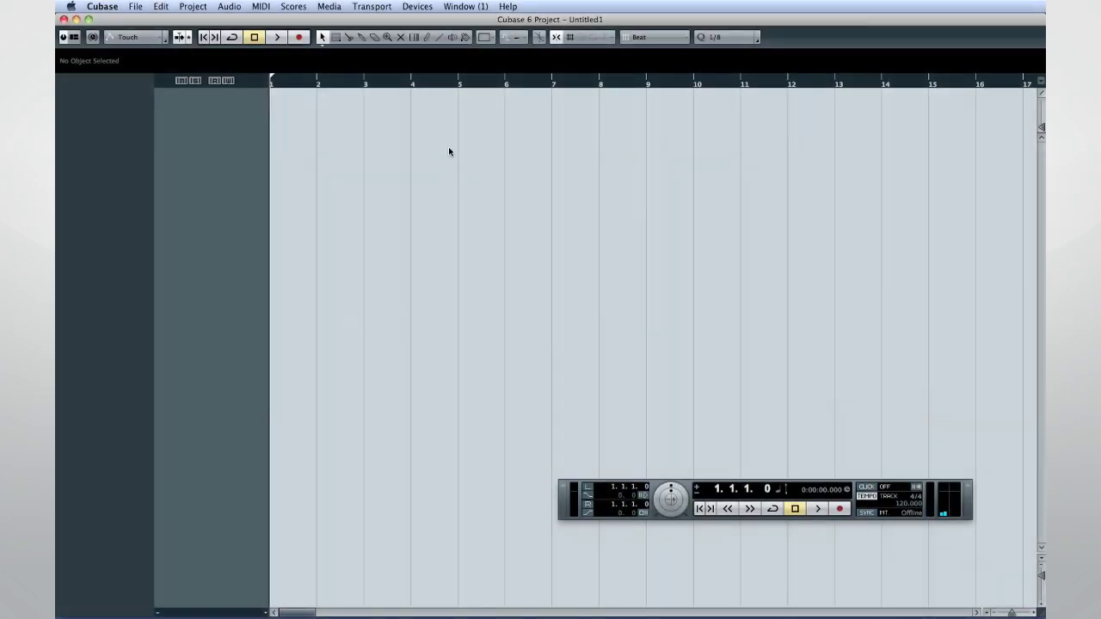
# - Reopen Device Setup and view the Steinberg CC121 entry and the Remote Devices list
pyautogui.click(419, 7)
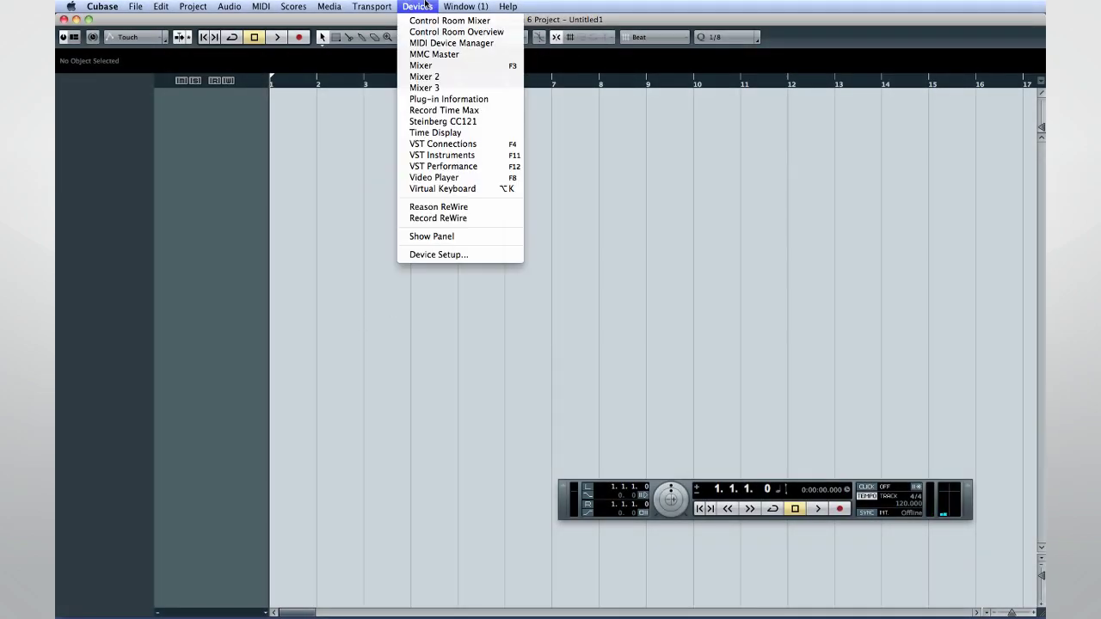
pyautogui.click(440, 253)
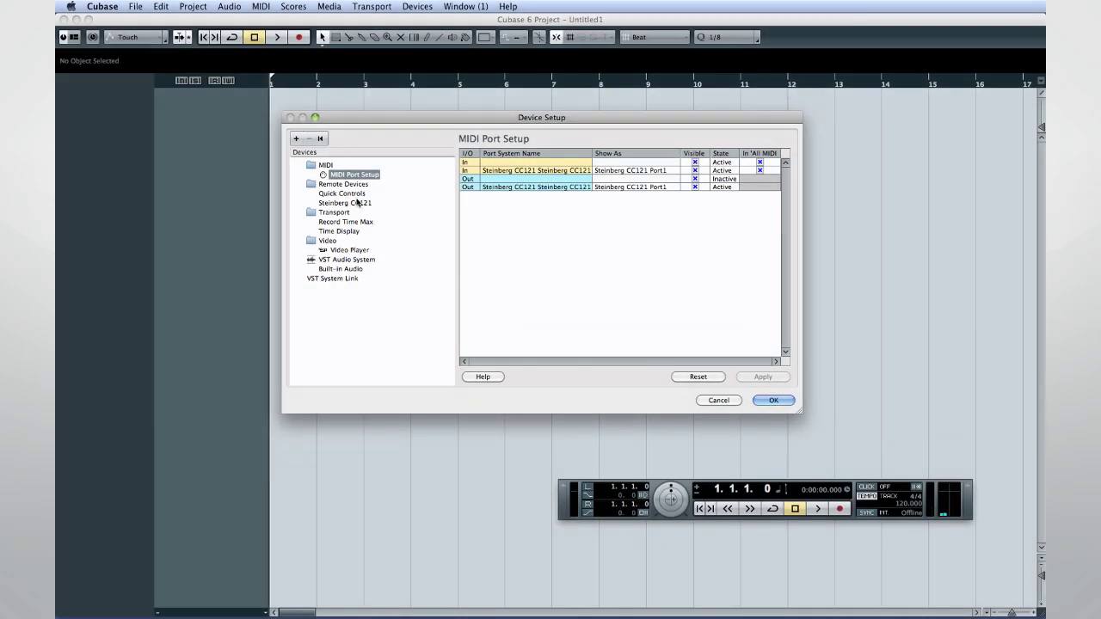
pyautogui.click(365, 204)
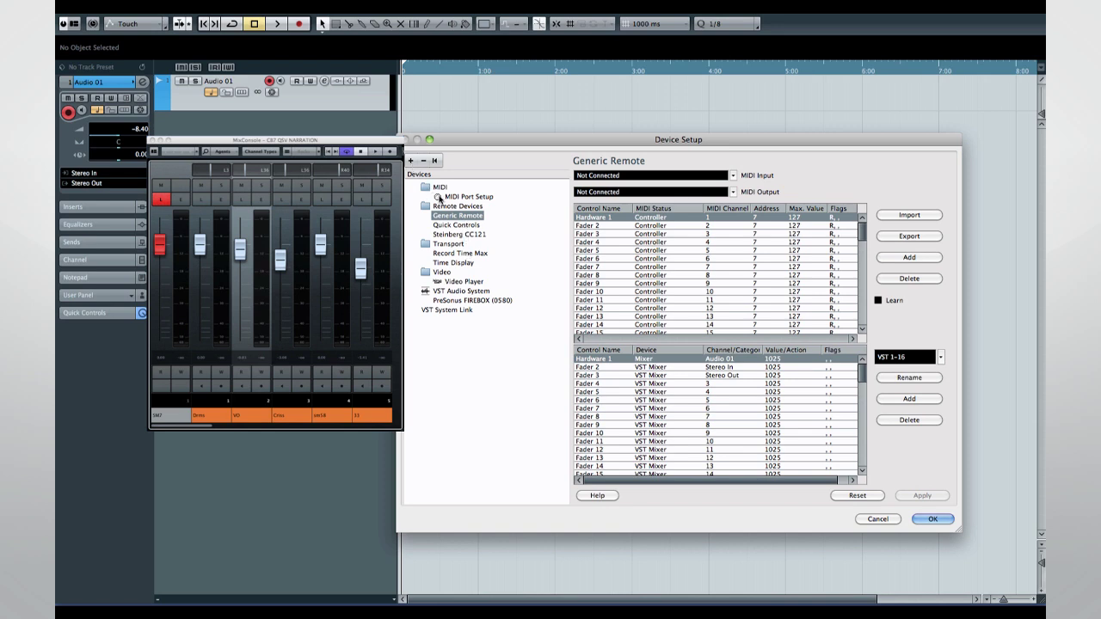
pyautogui.click(442, 207)
# - Add an Apple Remote Control device, leaving Plus – Long press at Transport | Shuttle Play 2x
pyautogui.click(410, 161)
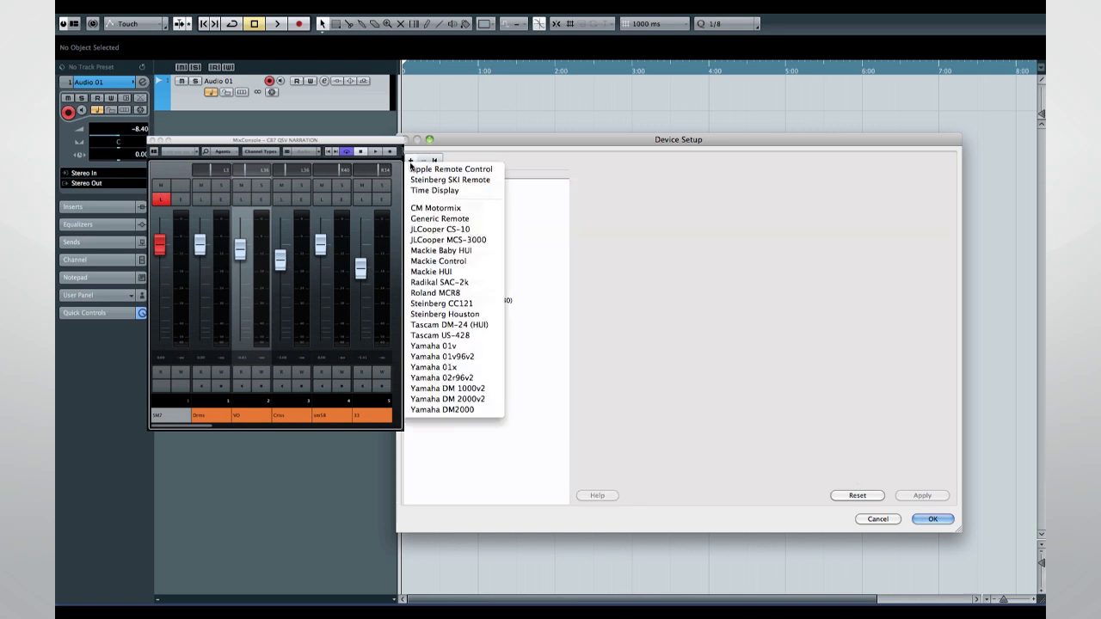
pyautogui.click(488, 170)
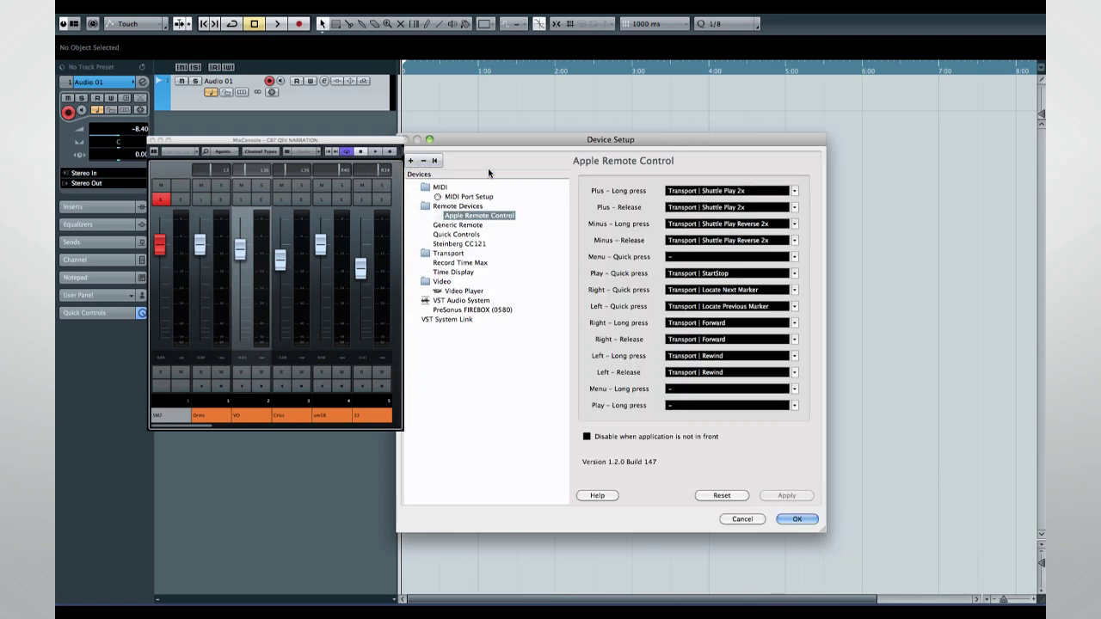
pyautogui.click(796, 191)
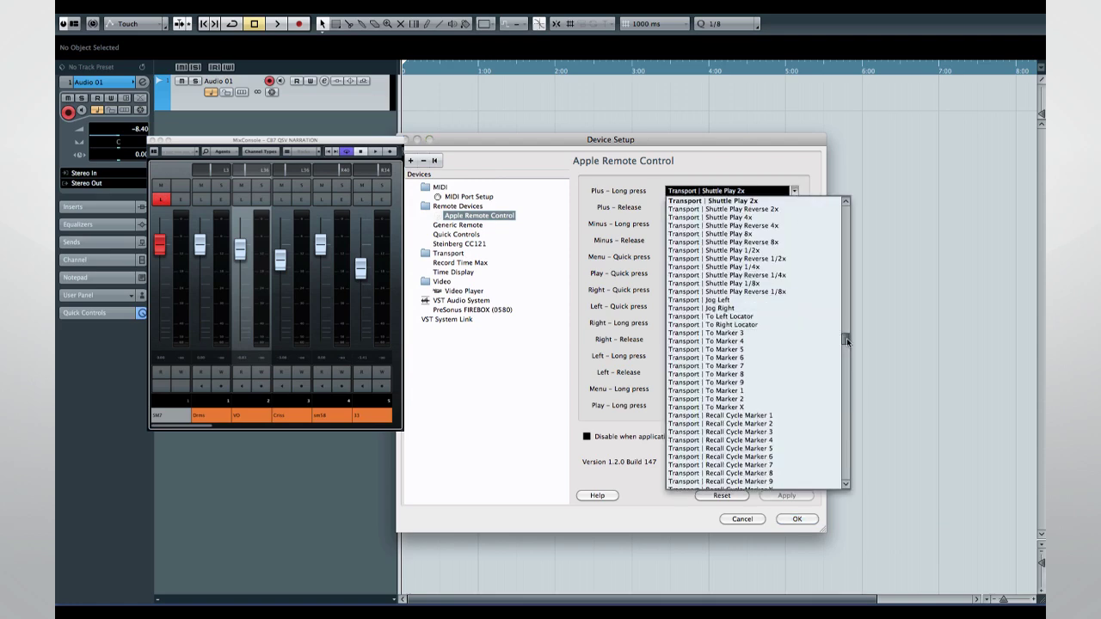
pyautogui.moveTo(846, 338); pyautogui.dragTo(844, 389)
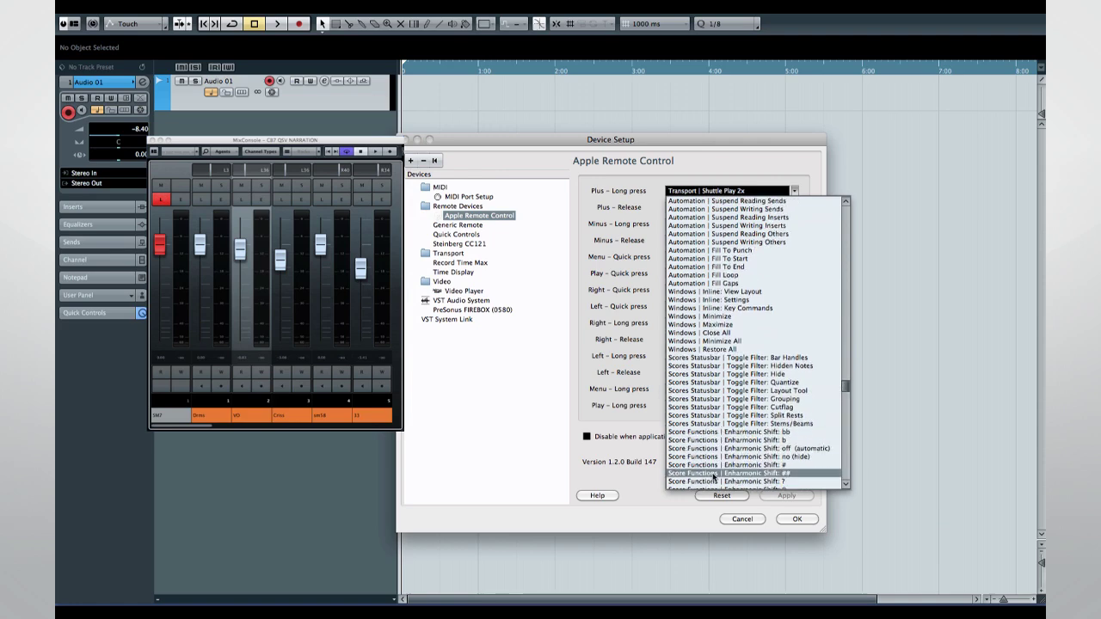
pyautogui.click(643, 486)
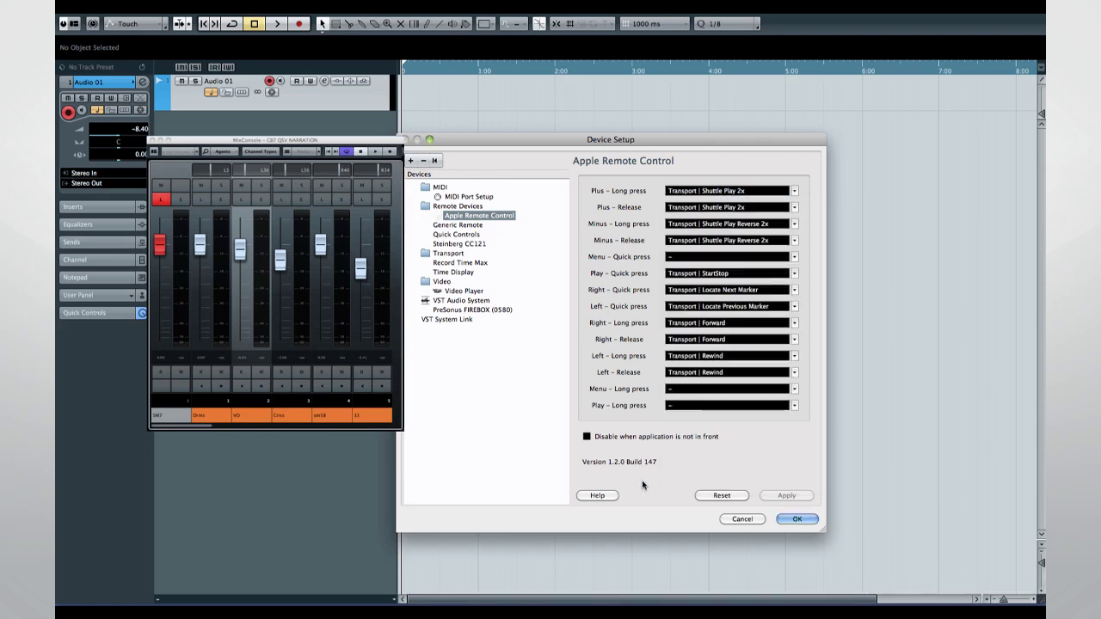